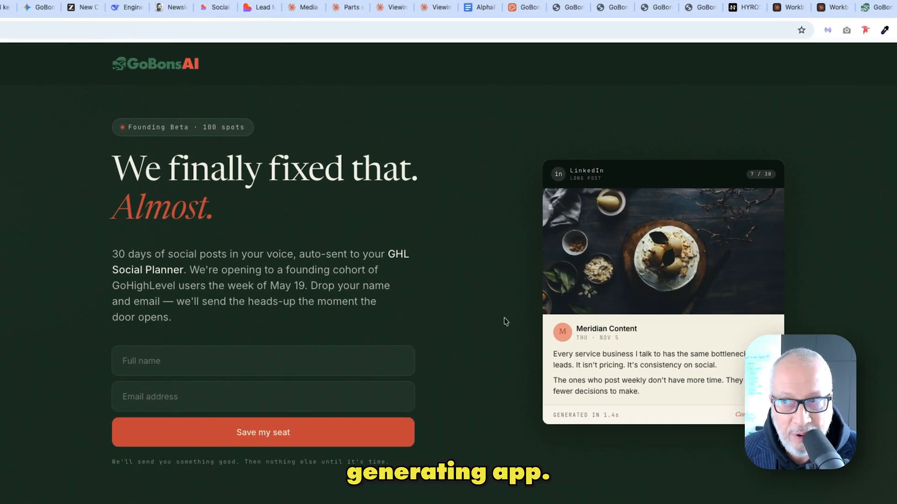
Switch to the GoBonsAI app and create a new Facebook campaign, proceeding to its schedule settings
{"action": "left_click", "coordinate": [873, 9]}
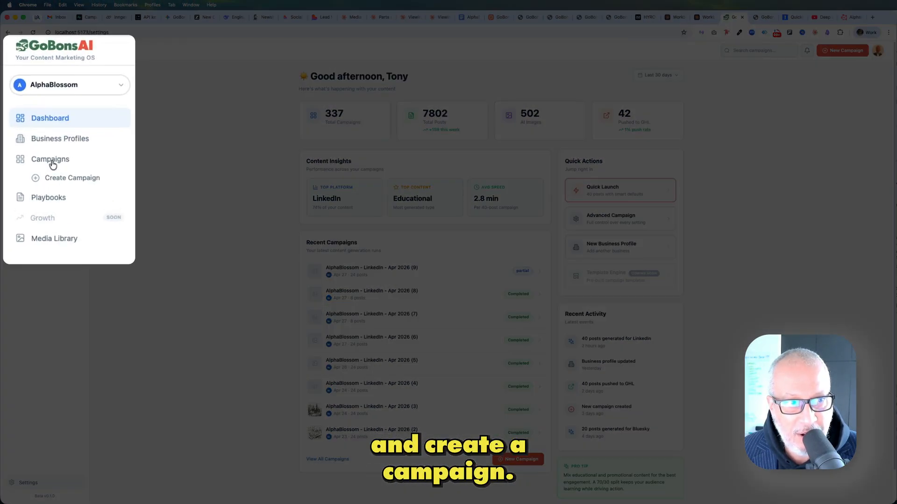
{"action": "left_click", "coordinate": [46, 135]}
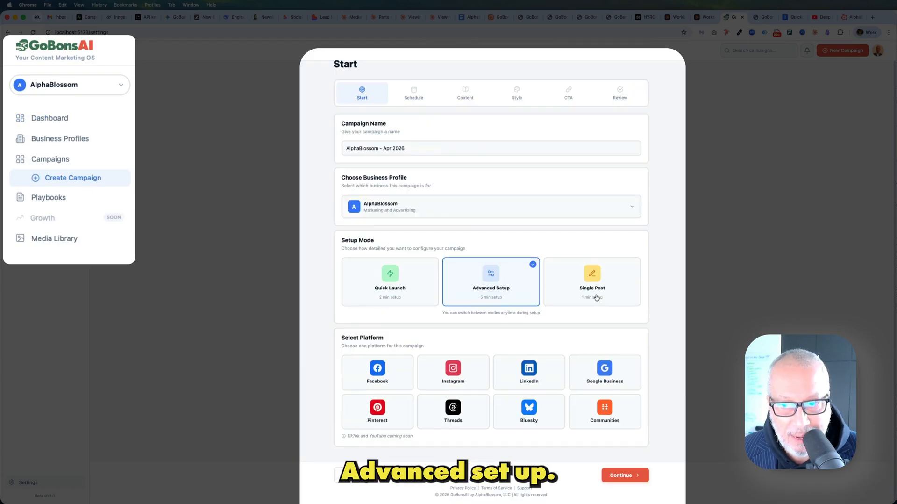
{"action": "left_click", "coordinate": [403, 380]}
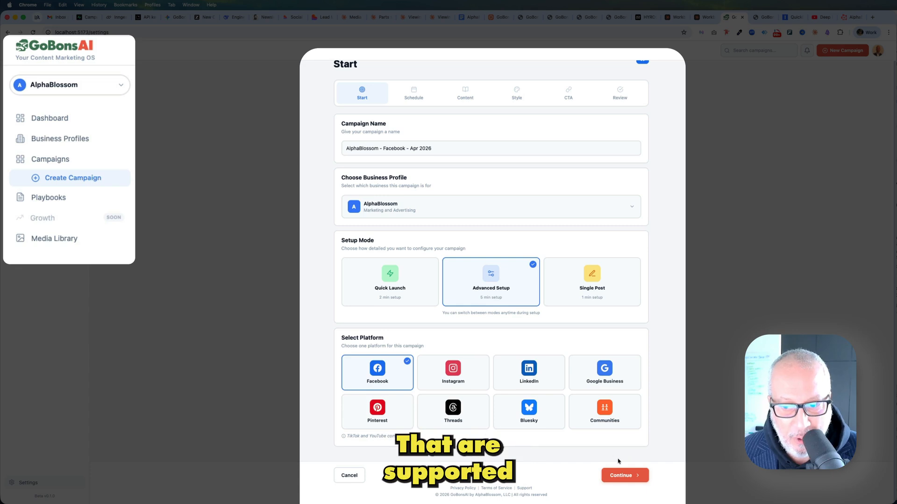
{"action": "left_click", "coordinate": [623, 474]}
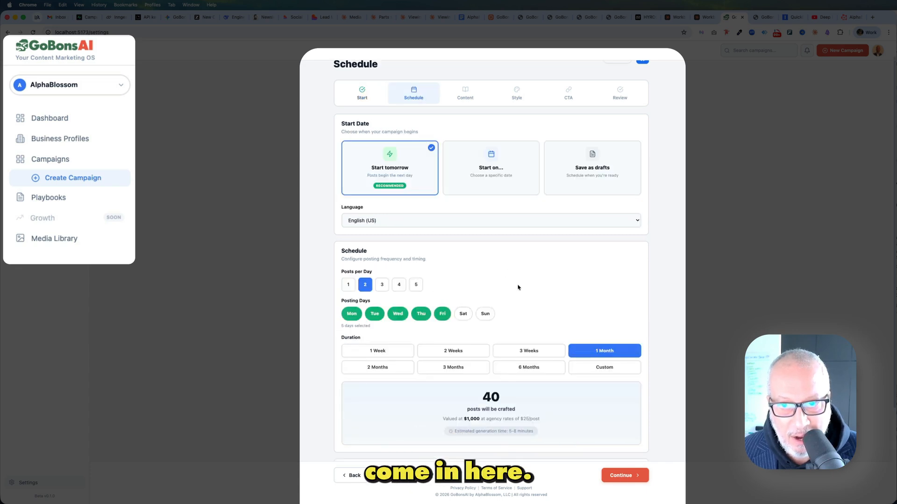
Schedule the campaign for 2 weeks with 3 posts per day, adding Saturday and Sunday as posting days, and proceed to the content settings
{"action": "scroll", "coordinate": [518, 287], "scroll_direction": "down", "scroll_amount": 1}
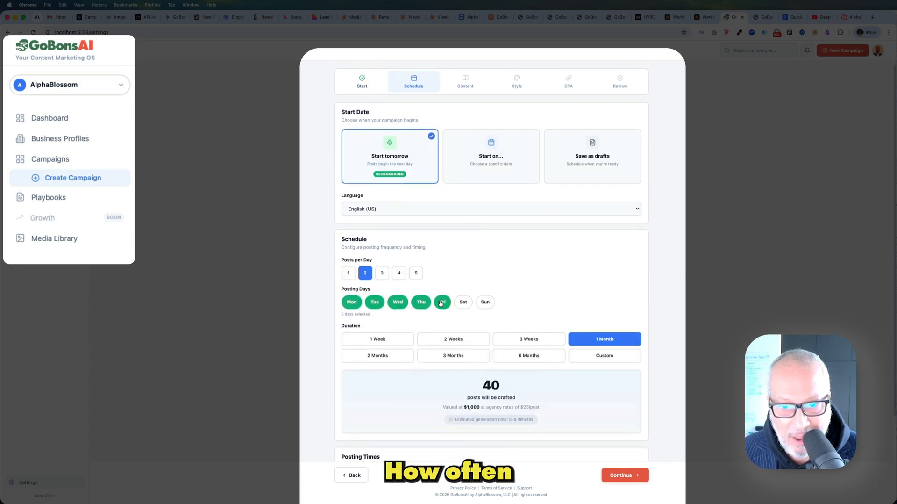
{"action": "left_click", "coordinate": [449, 339]}
{"action": "left_click", "coordinate": [485, 303]}
{"action": "left_click", "coordinate": [464, 303]}
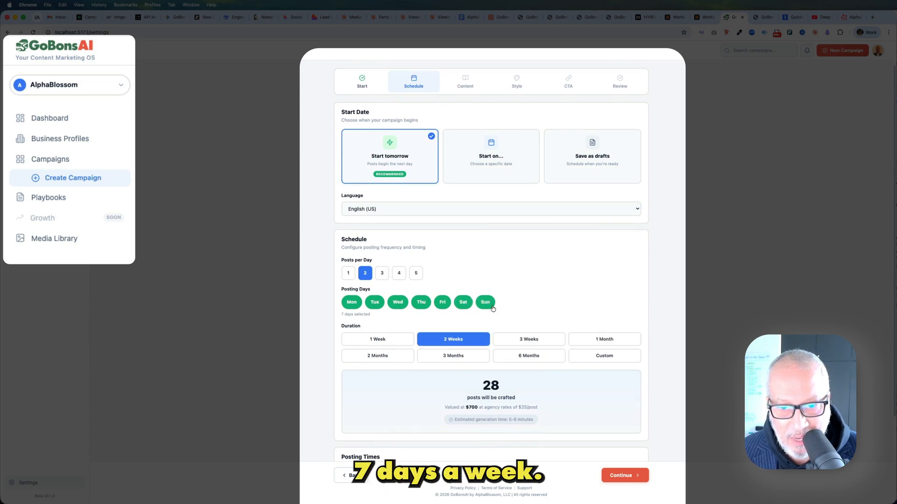
{"action": "left_click", "coordinate": [382, 273]}
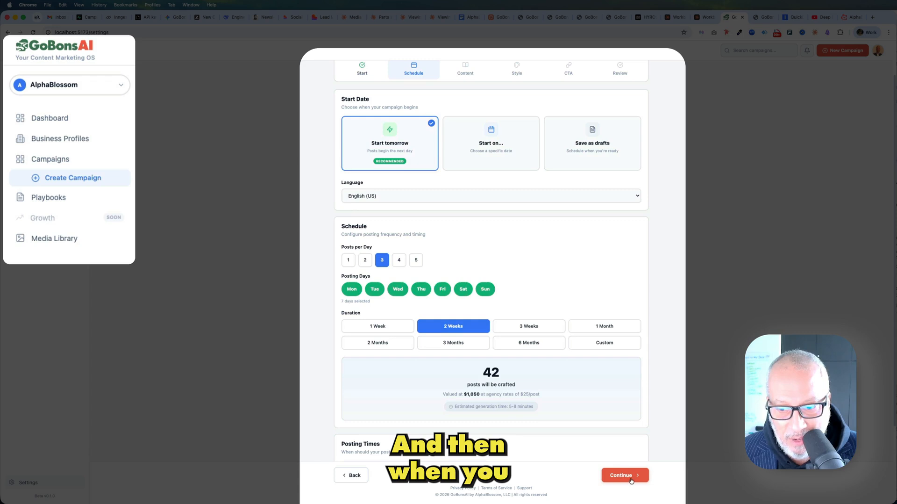
{"action": "scroll", "coordinate": [578, 389], "scroll_direction": "down", "scroll_amount": 5}
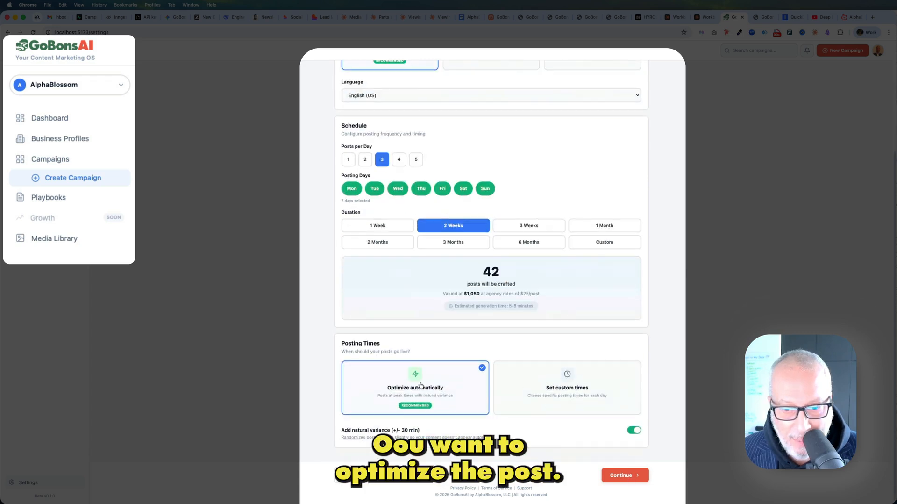
{"action": "left_click", "coordinate": [621, 475]}
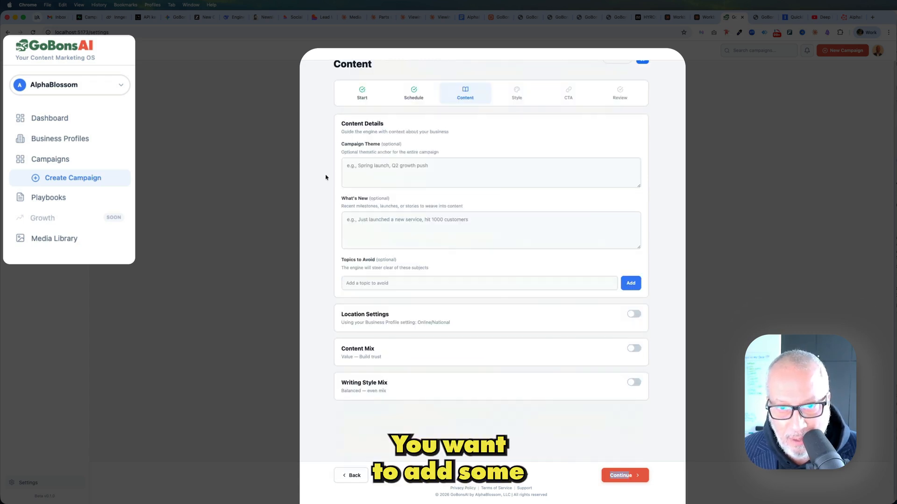
Enable the campaign's own Location Settings, Content Mix and Writing Style Mix, and review their options
{"action": "left_click", "coordinate": [634, 314]}
{"action": "scroll", "coordinate": [607, 308], "scroll_direction": "down", "scroll_amount": 1}
{"action": "left_click", "coordinate": [634, 396]}
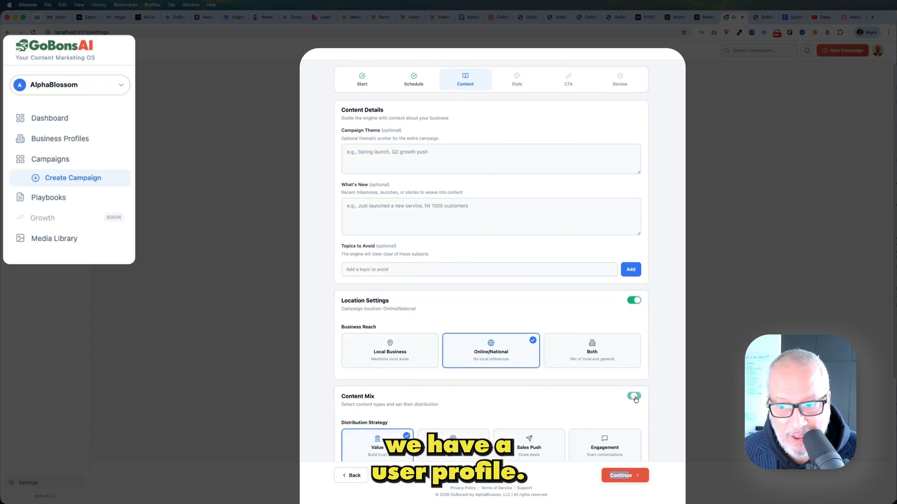
{"action": "scroll", "coordinate": [596, 254], "scroll_direction": "down", "scroll_amount": 4}
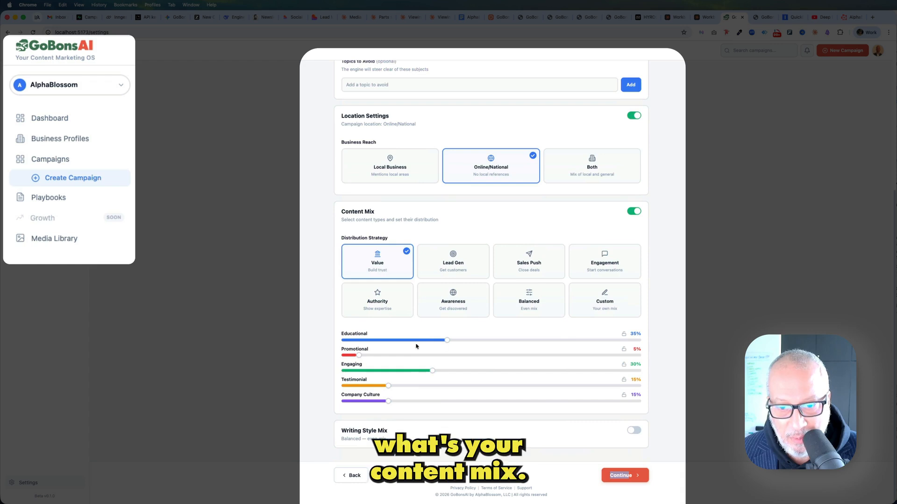
{"action": "left_click", "coordinate": [643, 431]}
{"action": "scroll", "coordinate": [551, 376], "scroll_direction": "down", "scroll_amount": 3}
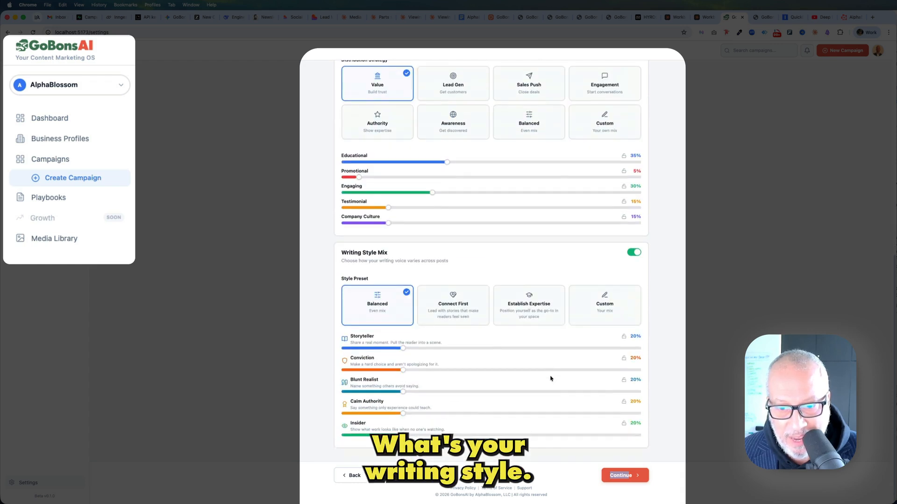
{"action": "scroll", "coordinate": [550, 377], "scroll_direction": "up", "scroll_amount": 4}
{"action": "scroll", "coordinate": [550, 378], "scroll_direction": "up", "scroll_amount": 5}
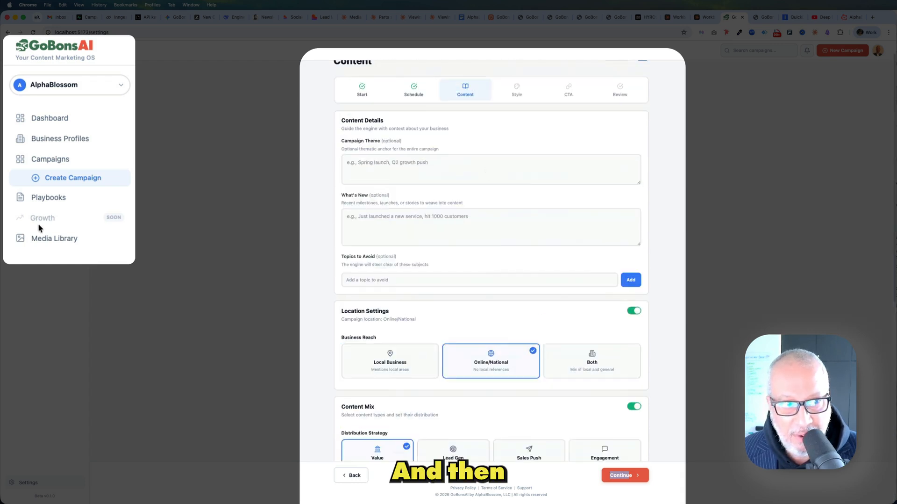
Open the AlphaBlossom business profile and review its basic information and reach details
{"action": "left_click", "coordinate": [52, 136]}
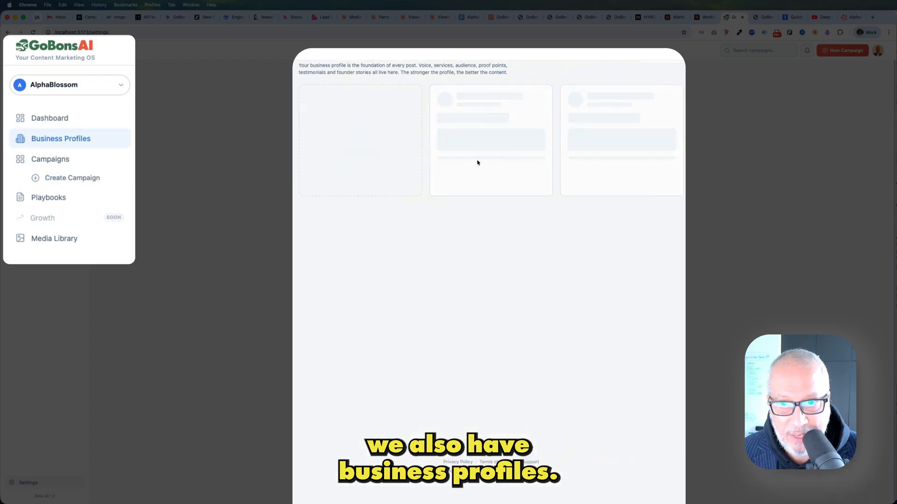
{"action": "left_click", "coordinate": [483, 143]}
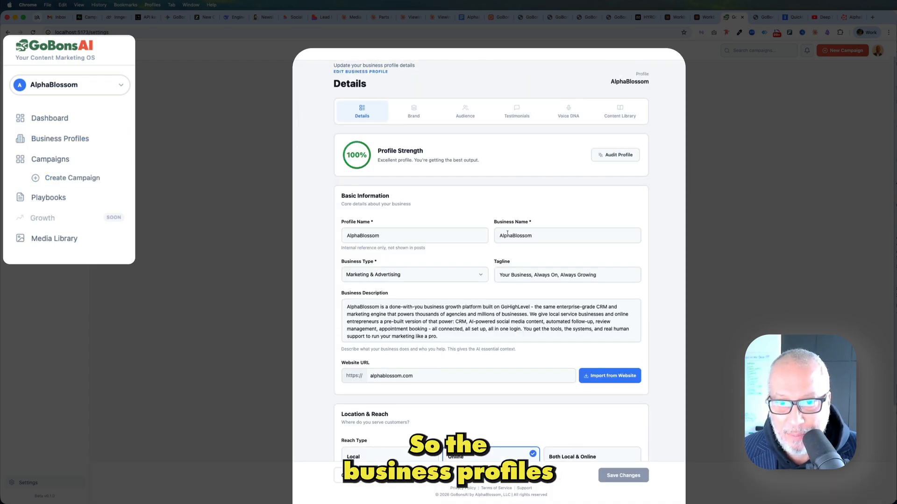
{"action": "scroll", "coordinate": [536, 255], "scroll_direction": "down", "scroll_amount": 3}
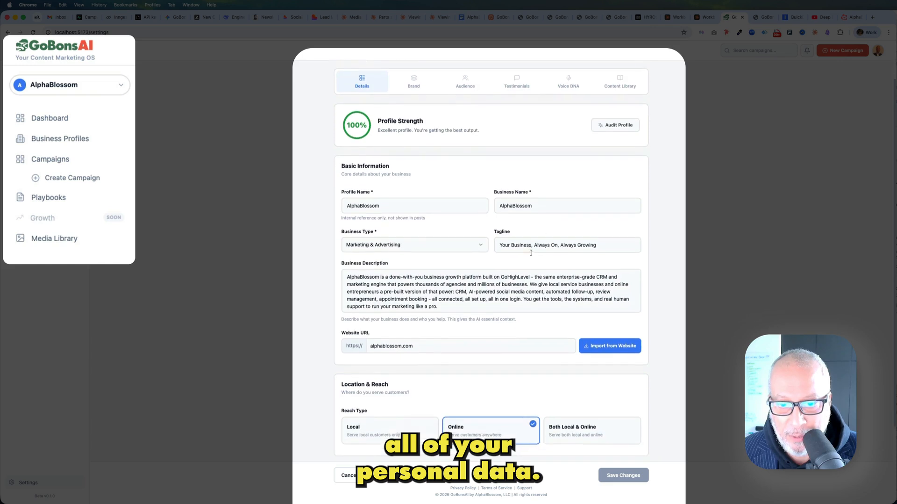
{"action": "scroll", "coordinate": [473, 181], "scroll_direction": "up", "scroll_amount": 3}
Examine the profile's Brand section, from founder details and personal facts through business topics, signature methodology and services
{"action": "left_click", "coordinate": [410, 136]}
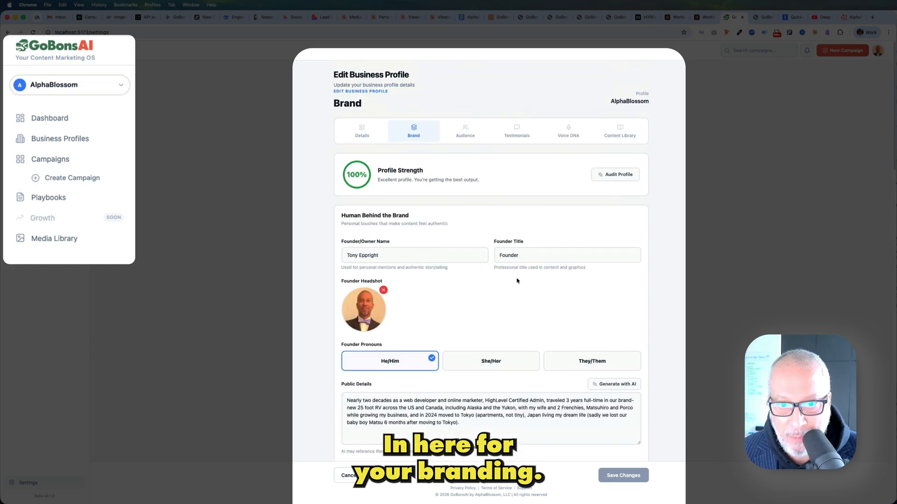
{"action": "scroll", "coordinate": [529, 276], "scroll_direction": "down", "scroll_amount": 5}
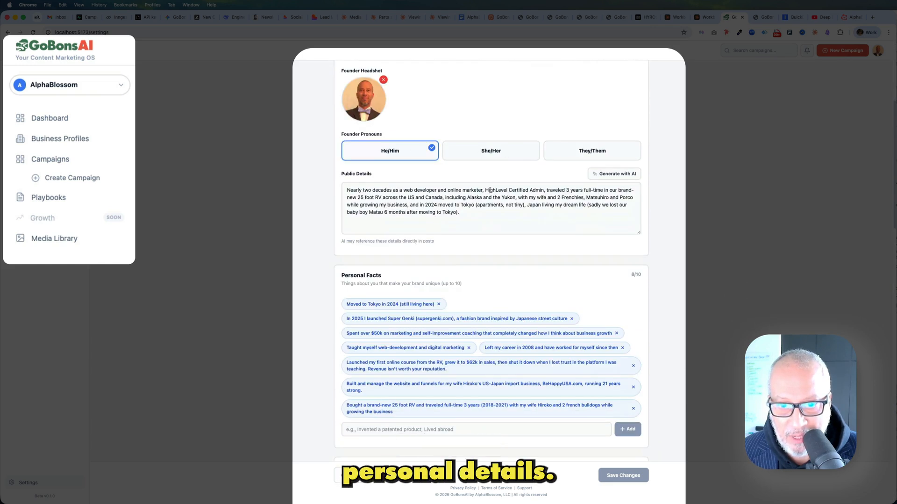
{"action": "scroll", "coordinate": [490, 190], "scroll_direction": "down", "scroll_amount": 3}
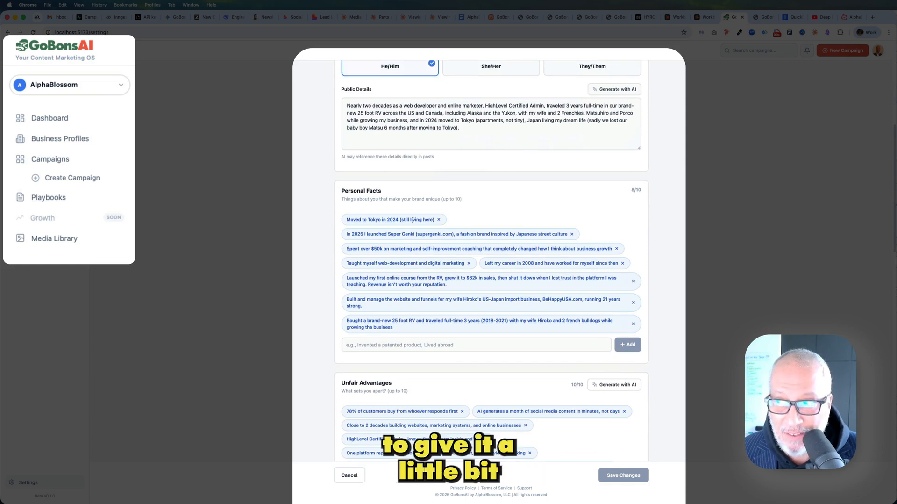
{"action": "scroll", "coordinate": [413, 219], "scroll_direction": "down", "scroll_amount": 8}
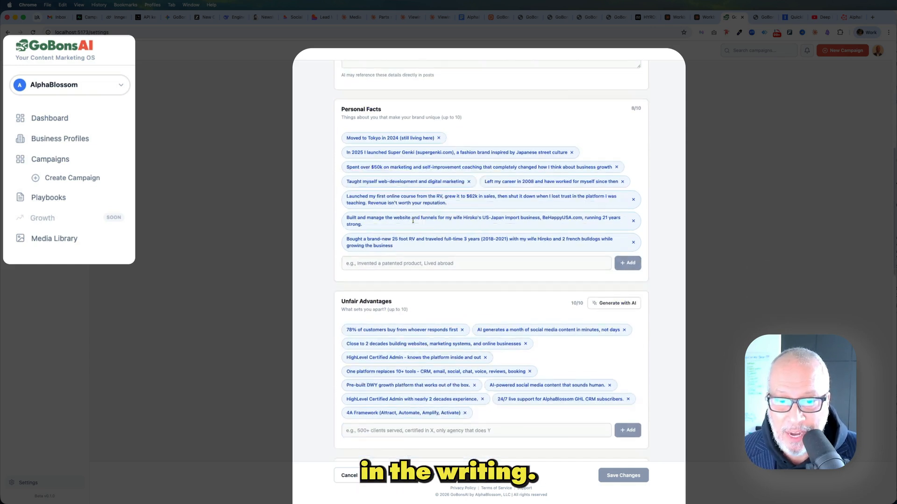
{"action": "scroll", "coordinate": [371, 198], "scroll_direction": "down", "scroll_amount": 6}
{"action": "scroll", "coordinate": [410, 202], "scroll_direction": "down", "scroll_amount": 5}
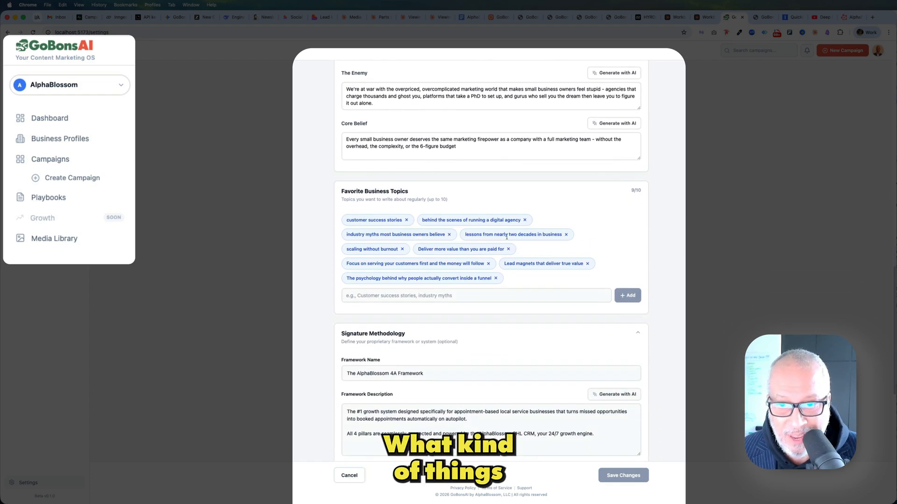
{"action": "scroll", "coordinate": [508, 235], "scroll_direction": "down", "scroll_amount": 7}
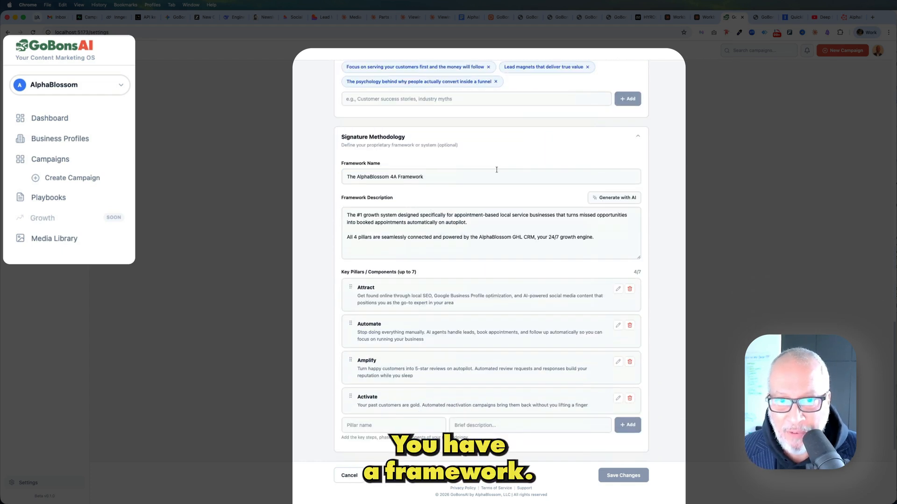
{"action": "scroll", "coordinate": [509, 158], "scroll_direction": "down", "scroll_amount": 7}
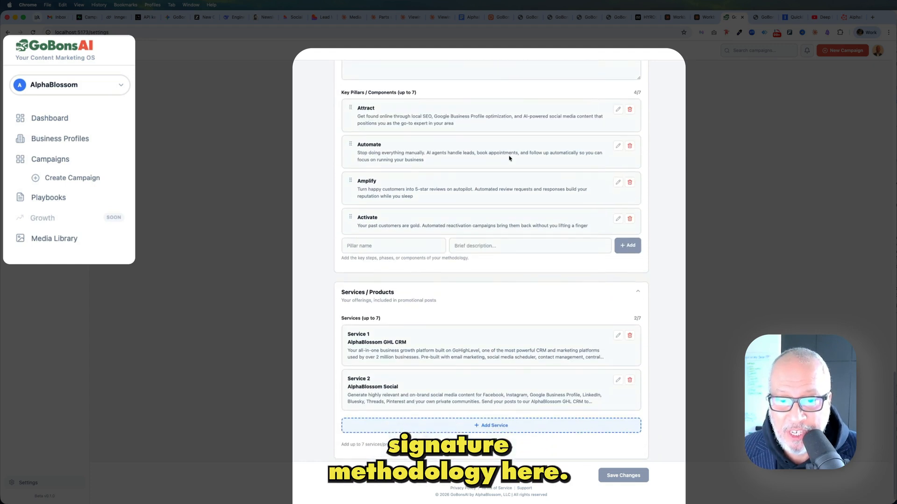
{"action": "scroll", "coordinate": [490, 262], "scroll_direction": "up", "scroll_amount": 20}
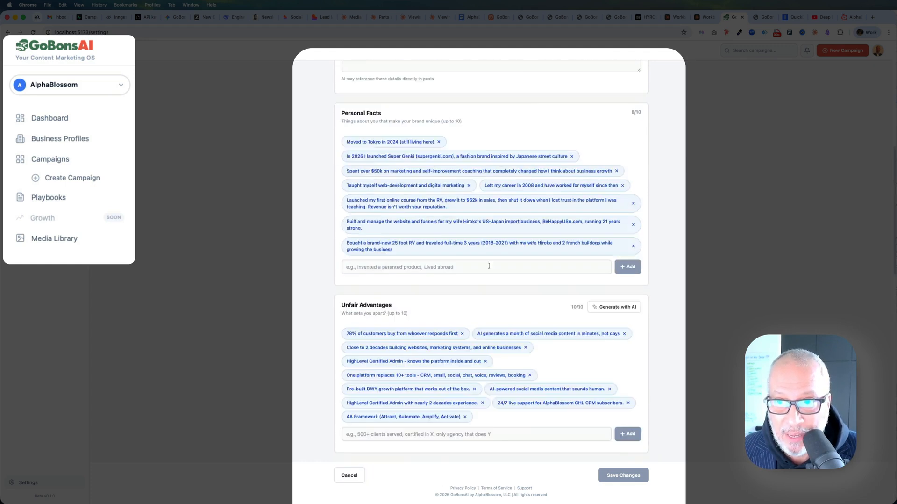
Review the customer testimonials stored in the business profile
{"action": "left_click", "coordinate": [570, 136]}
{"action": "left_click", "coordinate": [517, 133]}
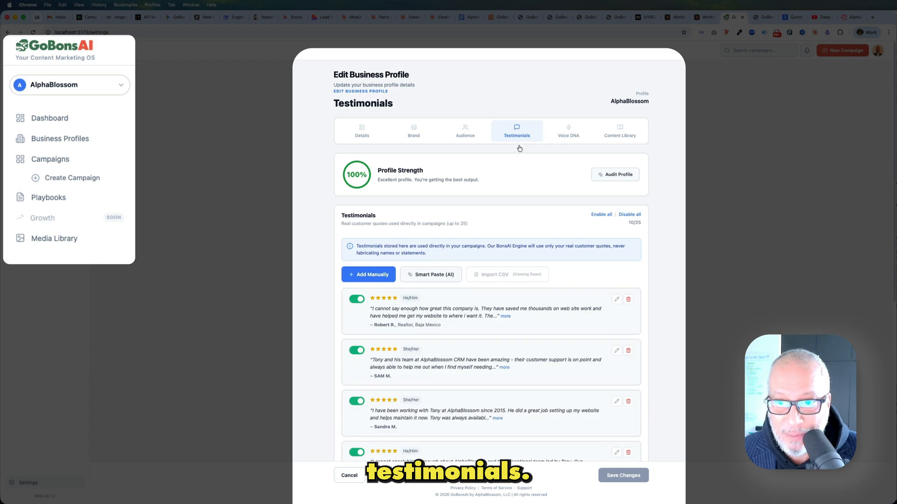
{"action": "scroll", "coordinate": [526, 140], "scroll_direction": "down", "scroll_amount": 5}
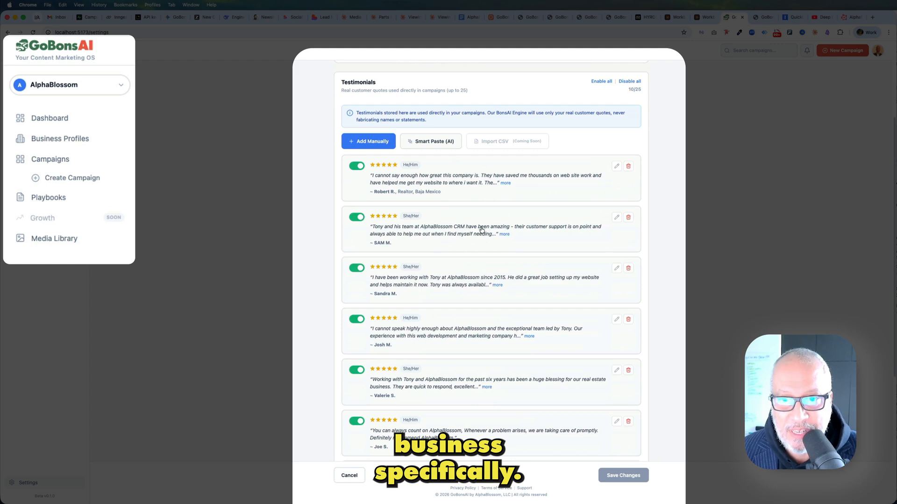
{"action": "scroll", "coordinate": [494, 227], "scroll_direction": "up", "scroll_amount": 4}
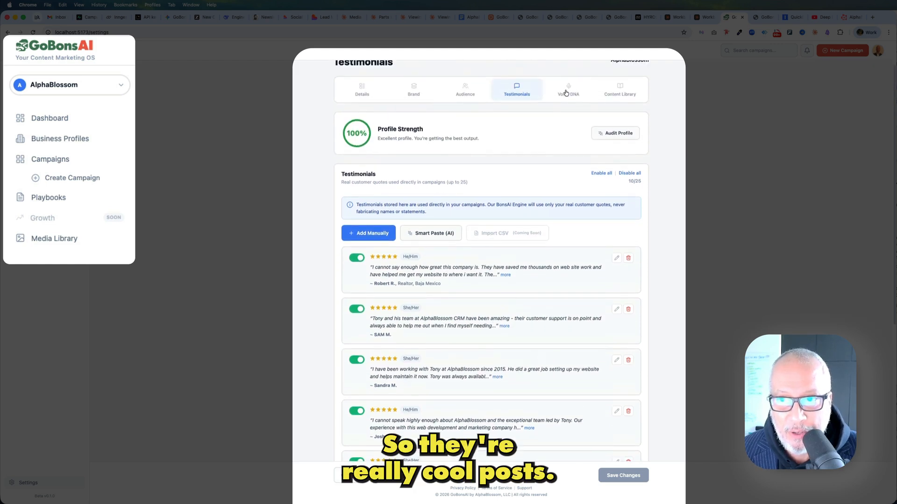
Examine the profile's Voice DNA, including the voice analysis, writing samples, content tone and content rules
{"action": "left_click", "coordinate": [566, 92]}
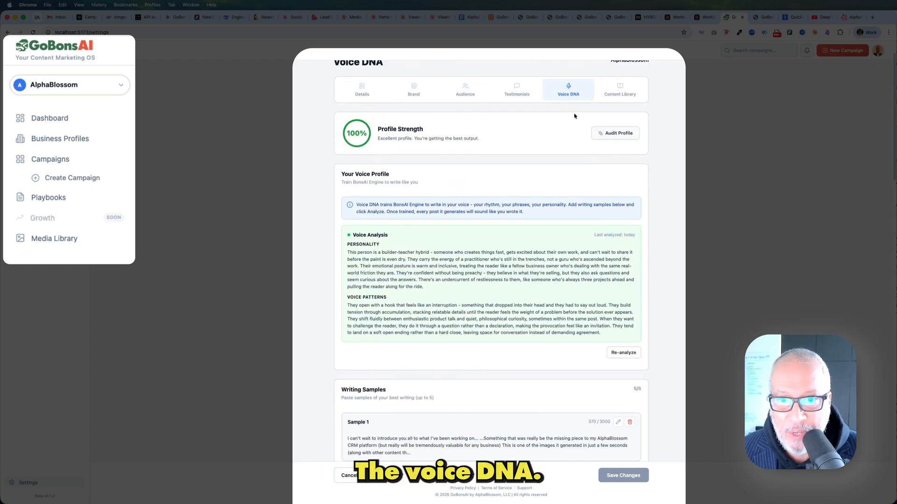
{"action": "scroll", "coordinate": [558, 182], "scroll_direction": "down", "scroll_amount": 3}
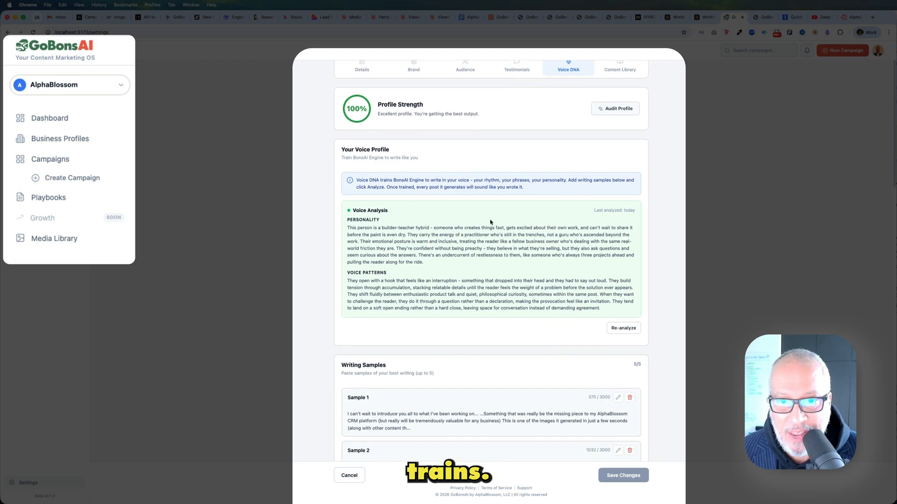
{"action": "scroll", "coordinate": [516, 215], "scroll_direction": "down", "scroll_amount": 5}
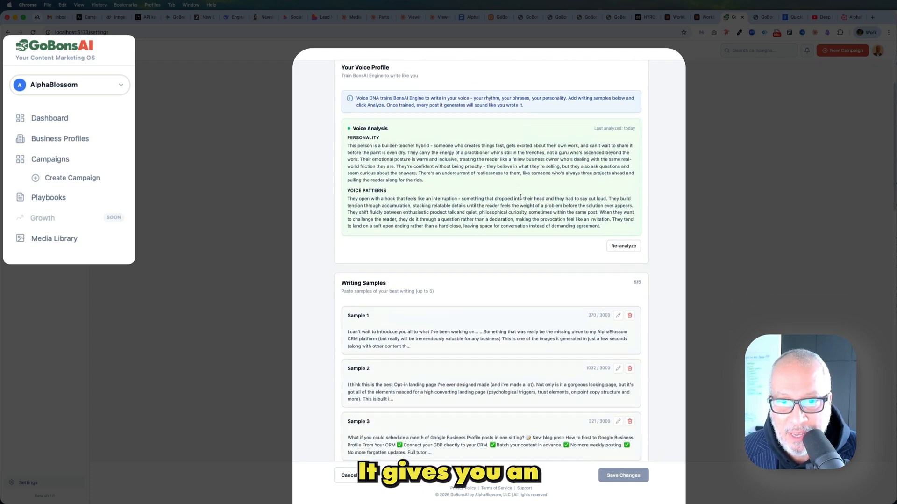
{"action": "scroll", "coordinate": [464, 202], "scroll_direction": "down", "scroll_amount": 15}
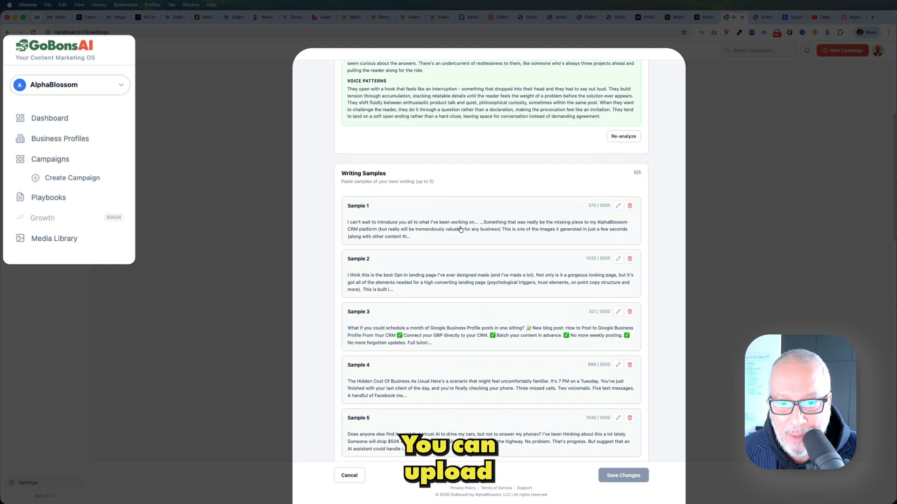
{"action": "scroll", "coordinate": [461, 228], "scroll_direction": "down", "scroll_amount": 20}
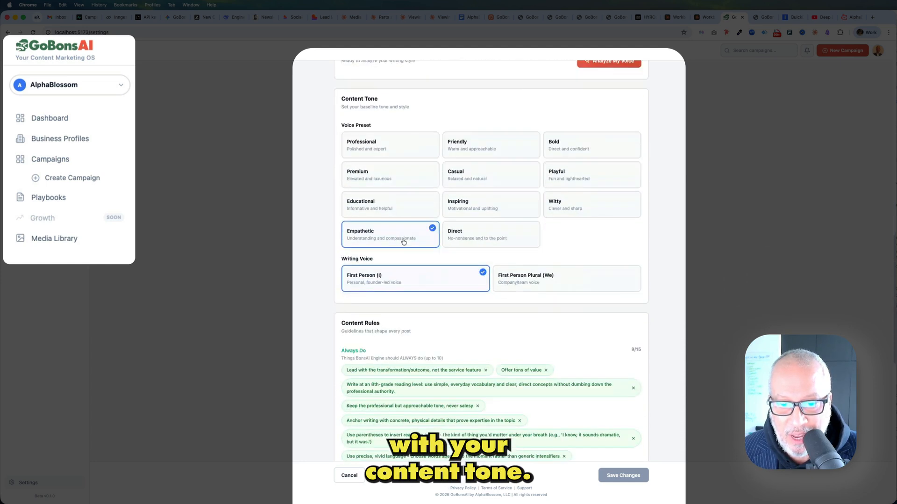
{"action": "scroll", "coordinate": [441, 206], "scroll_direction": "down", "scroll_amount": 4}
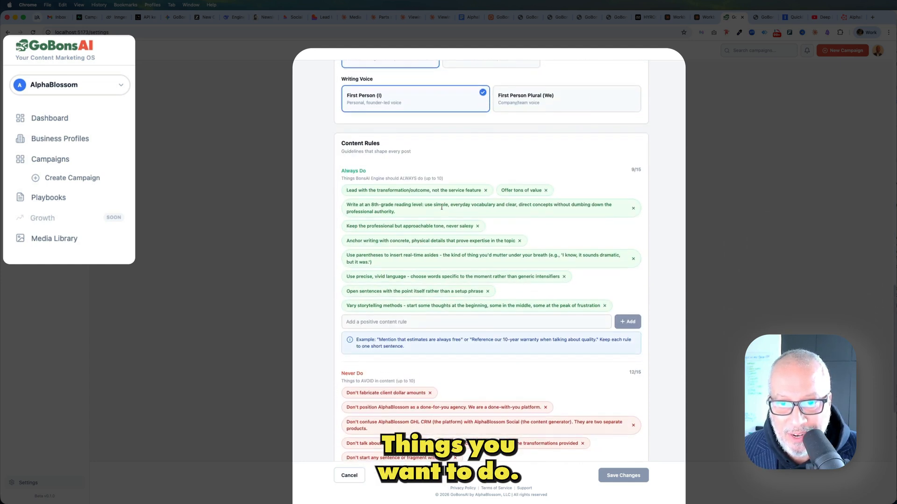
{"action": "scroll", "coordinate": [433, 238], "scroll_direction": "down", "scroll_amount": 13}
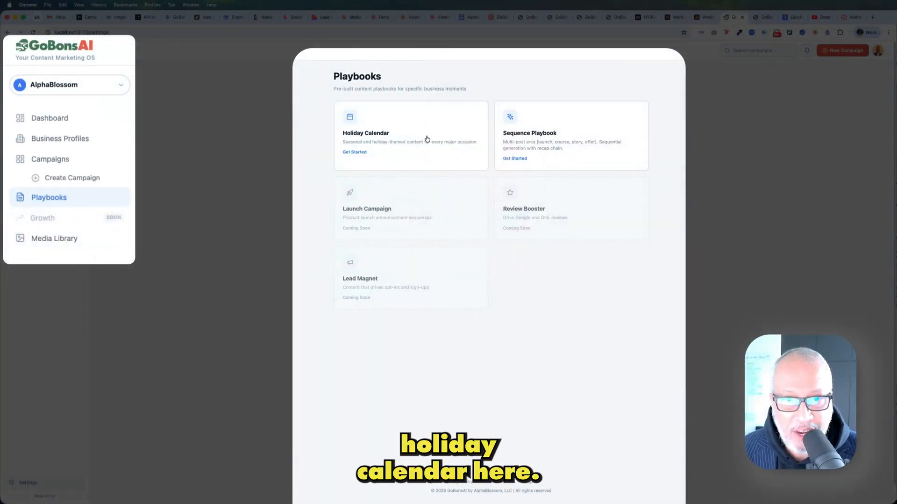
Start a Holiday Calendar playbook for Facebook, Instagram, LinkedIn and Google Business, and proceed to its holiday selection
{"action": "left_click", "coordinate": [427, 139]}
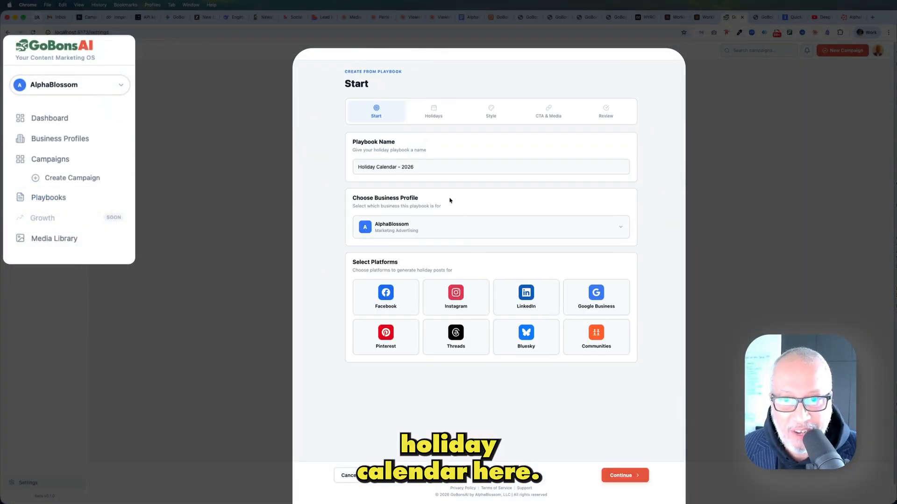
{"action": "left_click", "coordinate": [392, 294]}
{"action": "left_click", "coordinate": [530, 293]}
{"action": "left_click", "coordinate": [596, 295]}
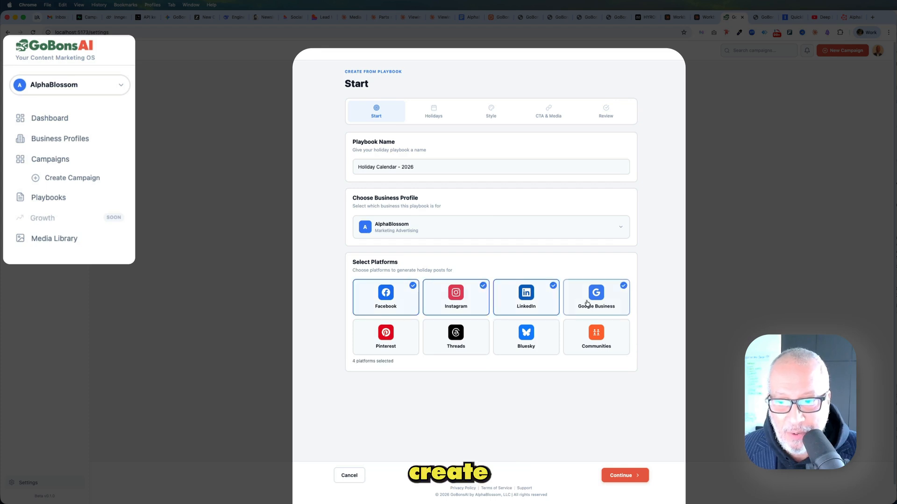
{"action": "left_click", "coordinate": [625, 475]}
Include all holidays from the Major US Holidays and Cultural & Awareness categories in the 2026 playbook
{"action": "scroll", "coordinate": [517, 297], "scroll_direction": "down", "scroll_amount": 1}
{"action": "scroll", "coordinate": [517, 298], "scroll_direction": "down", "scroll_amount": 2}
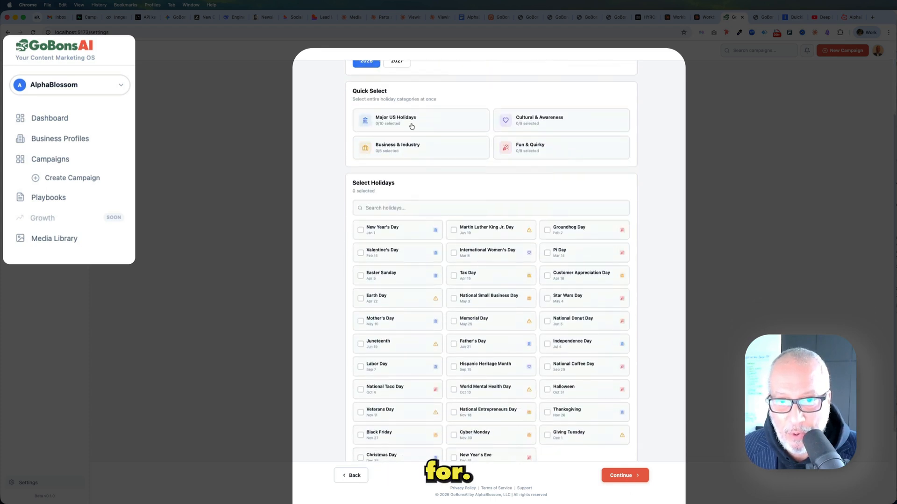
{"action": "left_click", "coordinate": [410, 116]}
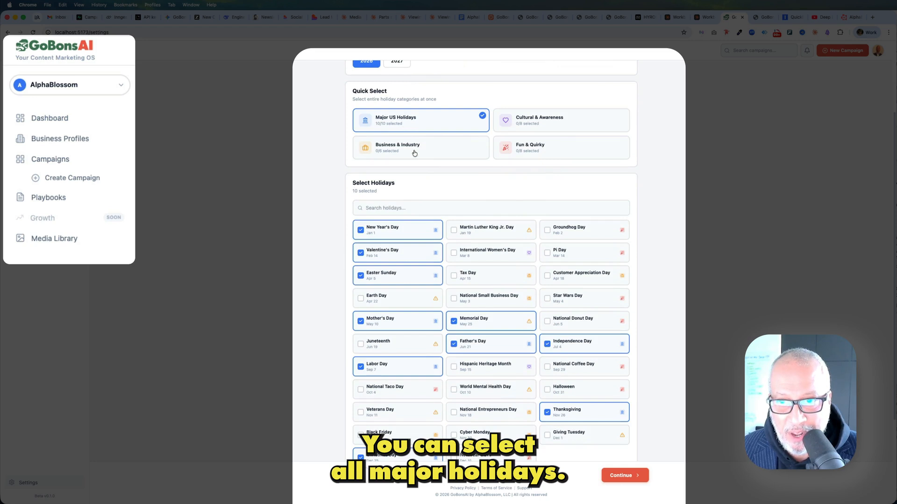
{"action": "left_click", "coordinate": [542, 123]}
{"action": "scroll", "coordinate": [519, 170], "scroll_direction": "down", "scroll_amount": 4}
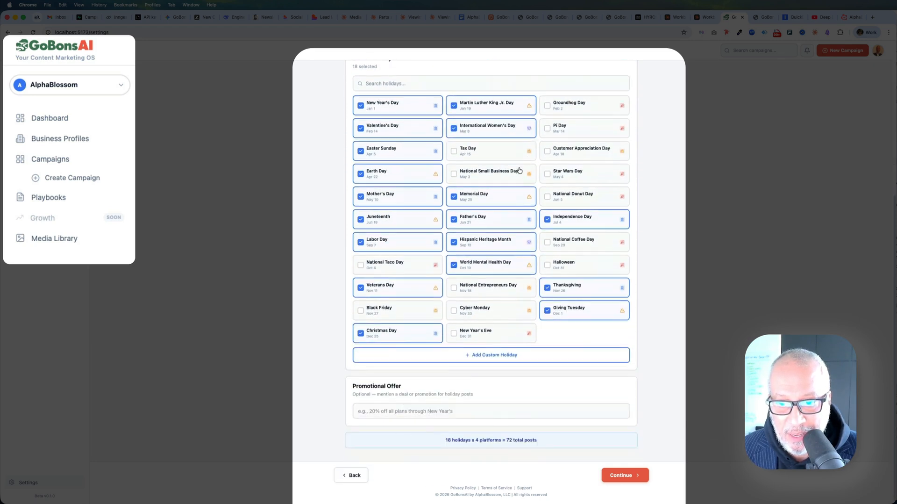
View the form for adding a custom holiday and dismiss it without saving
{"action": "left_click", "coordinate": [492, 355]}
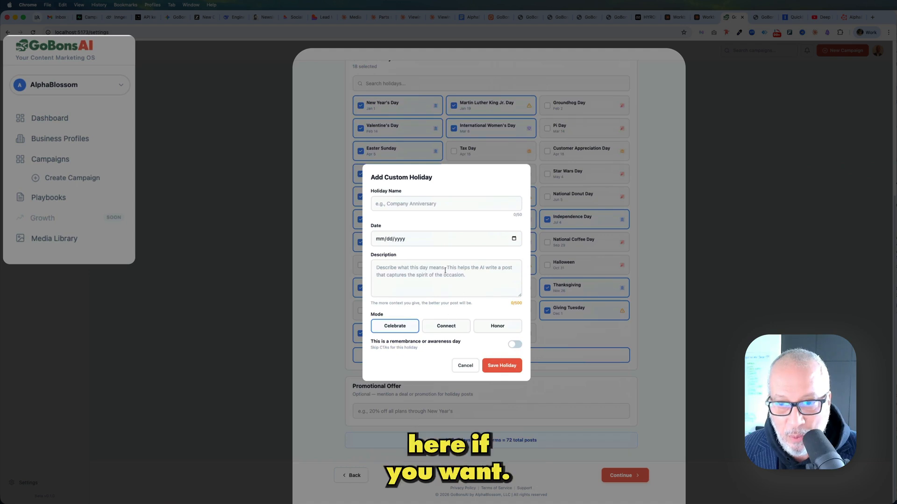
{"action": "key", "text": "Escape"}
{"action": "scroll", "coordinate": [714, 218], "scroll_direction": "up", "scroll_amount": 5}
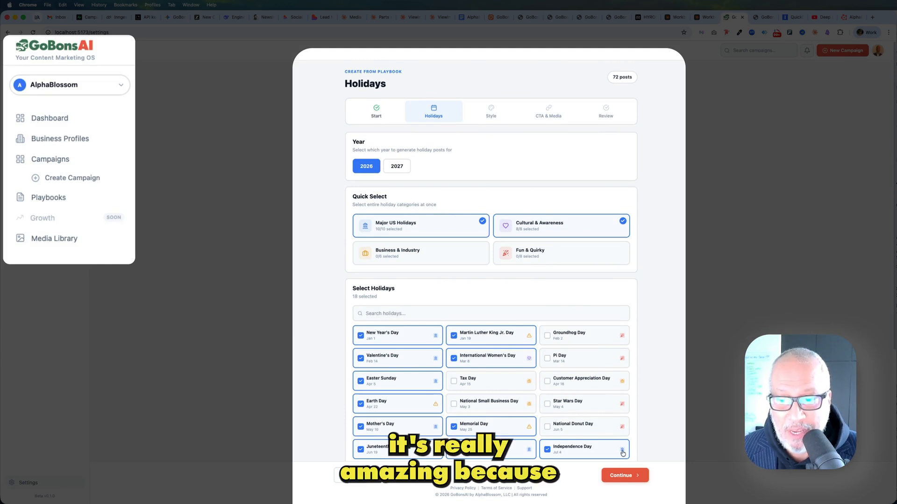
Proceed to the playbook's style settings and try the Personal and Celebrate post styles, settling on Connect
{"action": "left_click", "coordinate": [624, 474]}
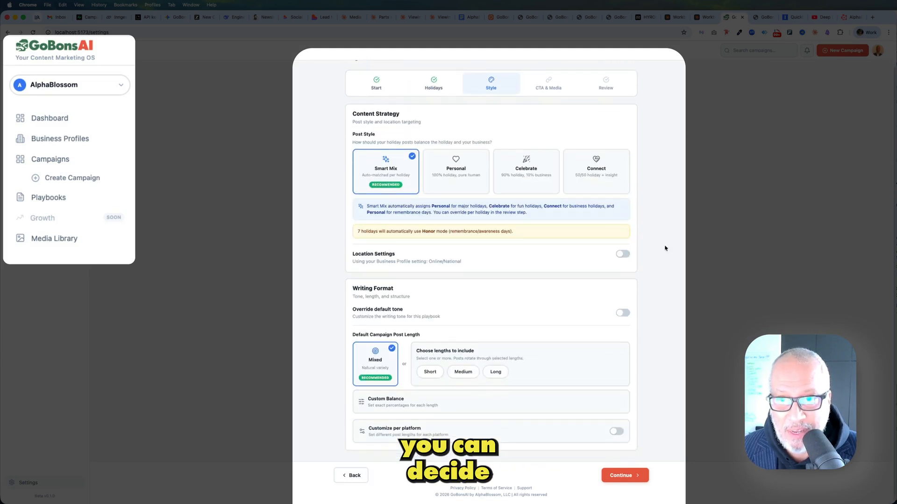
{"action": "left_click", "coordinate": [450, 183]}
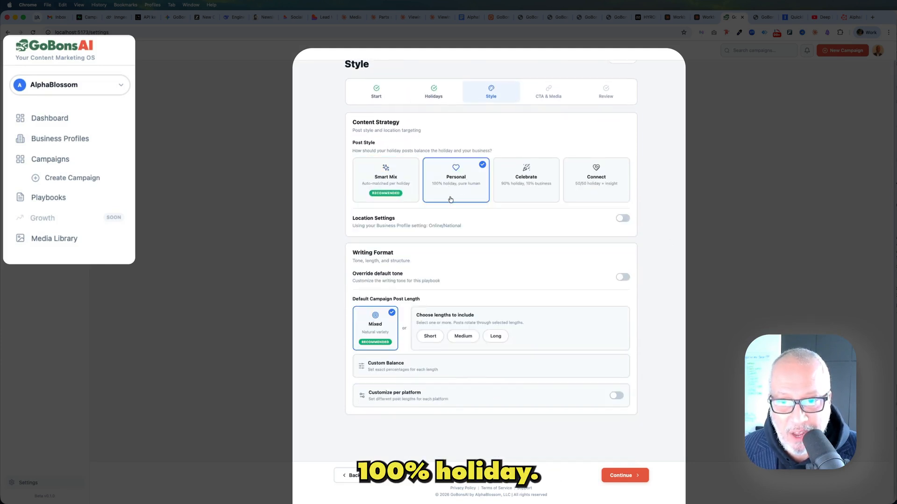
{"action": "left_click", "coordinate": [528, 189]}
{"action": "left_click", "coordinate": [582, 192]}
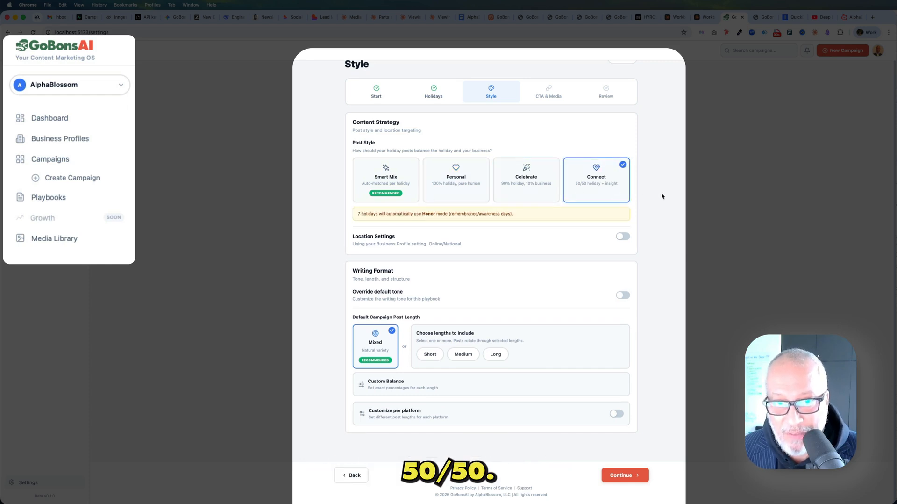
Start a Sequence Playbook with its preset platforms and go through its arc type and theme setup
{"action": "left_click", "coordinate": [52, 202]}
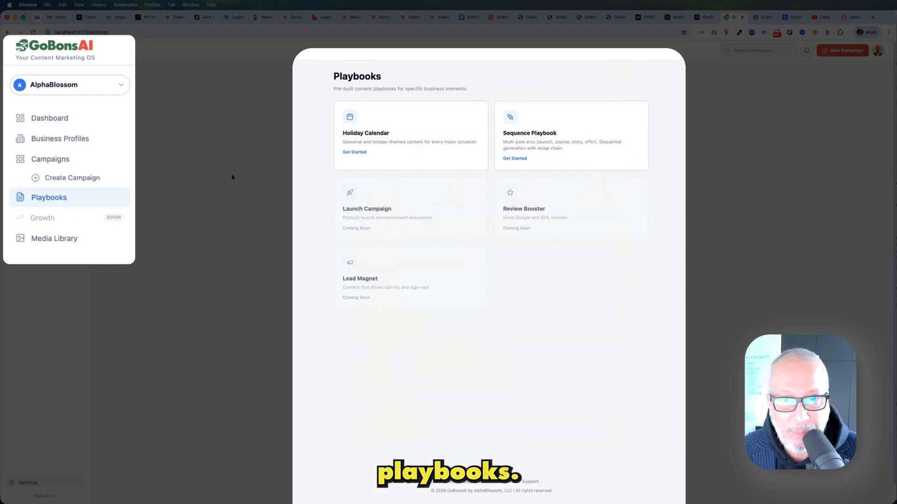
{"action": "left_click", "coordinate": [549, 141]}
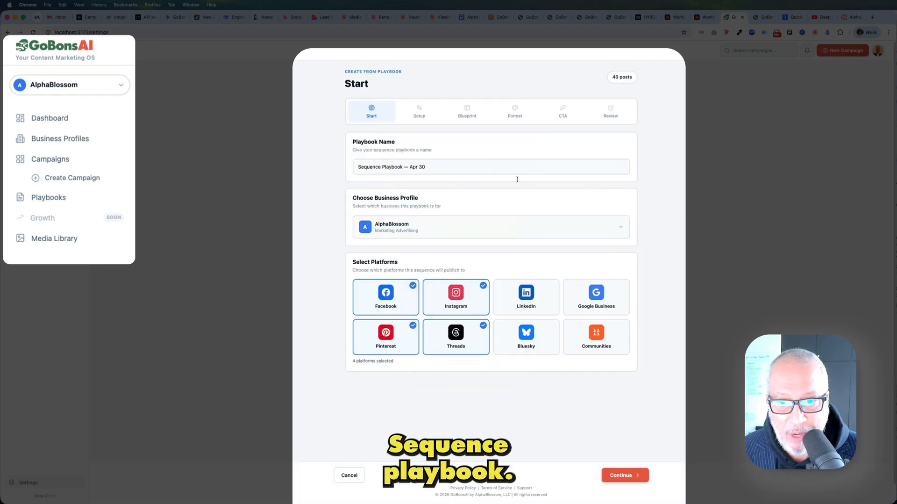
{"action": "left_click", "coordinate": [621, 474]}
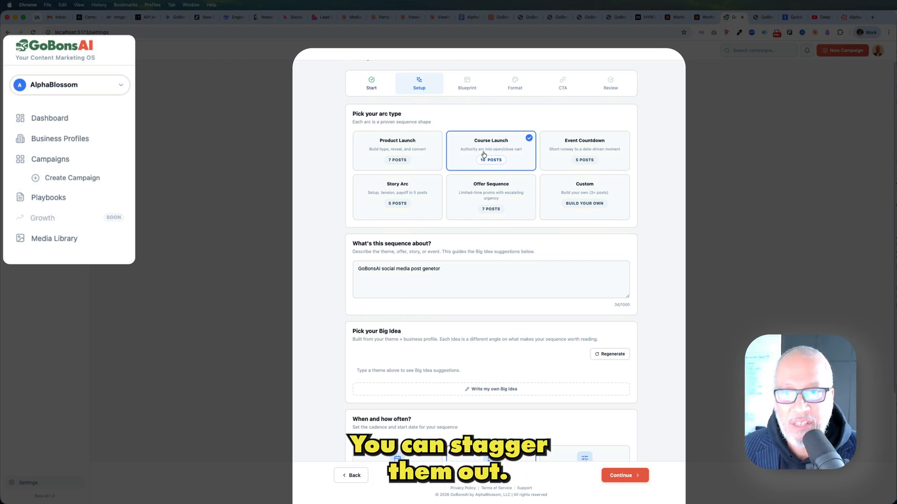
{"action": "scroll", "coordinate": [493, 164], "scroll_direction": "down", "scroll_amount": 3}
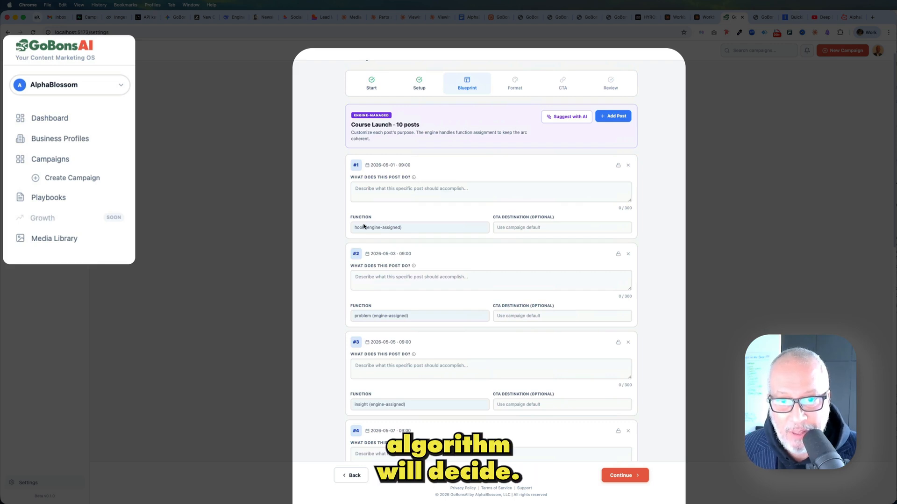
Examine the function assigned to each Course Launch post in the blueprint, and return to the dashboard
{"action": "scroll", "coordinate": [375, 229], "scroll_direction": "down", "scroll_amount": 2}
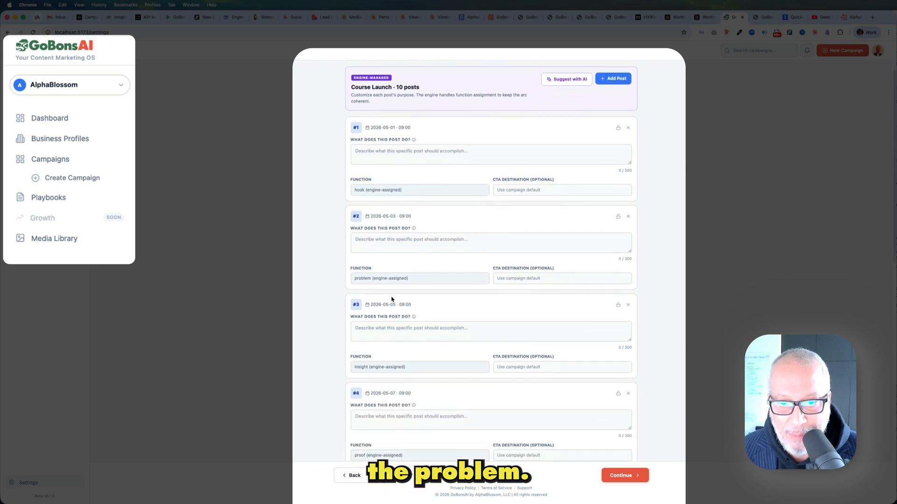
{"action": "scroll", "coordinate": [390, 294], "scroll_direction": "down", "scroll_amount": 5}
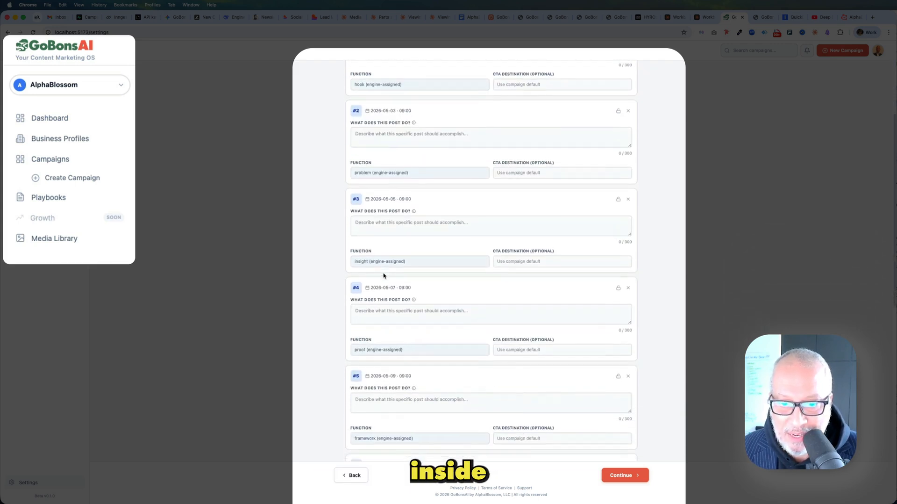
{"action": "scroll", "coordinate": [393, 285], "scroll_direction": "down", "scroll_amount": 10}
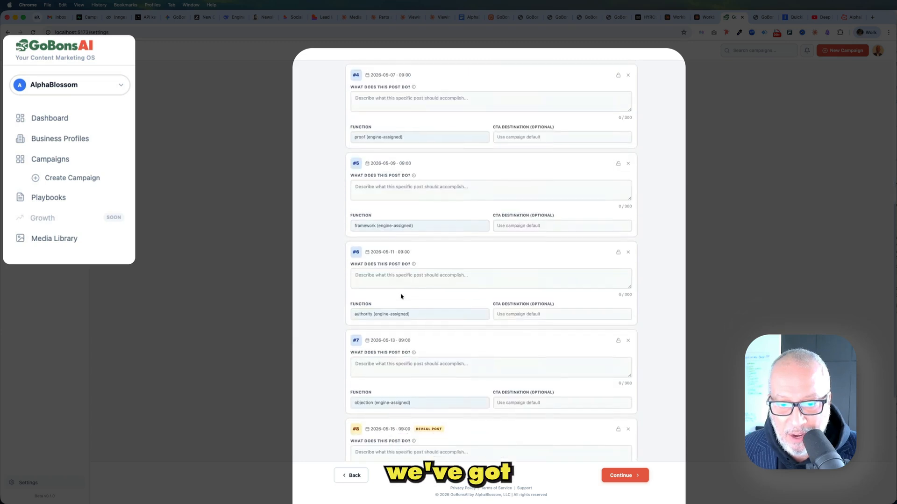
{"action": "scroll", "coordinate": [401, 296], "scroll_direction": "down", "scroll_amount": 12}
{"action": "scroll", "coordinate": [402, 211], "scroll_direction": "up", "scroll_amount": 20}
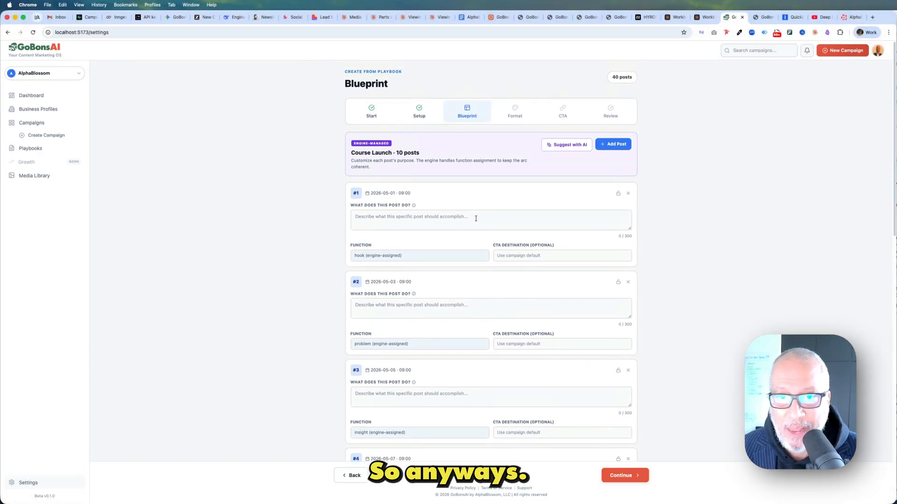
{"action": "left_click", "coordinate": [33, 98]}
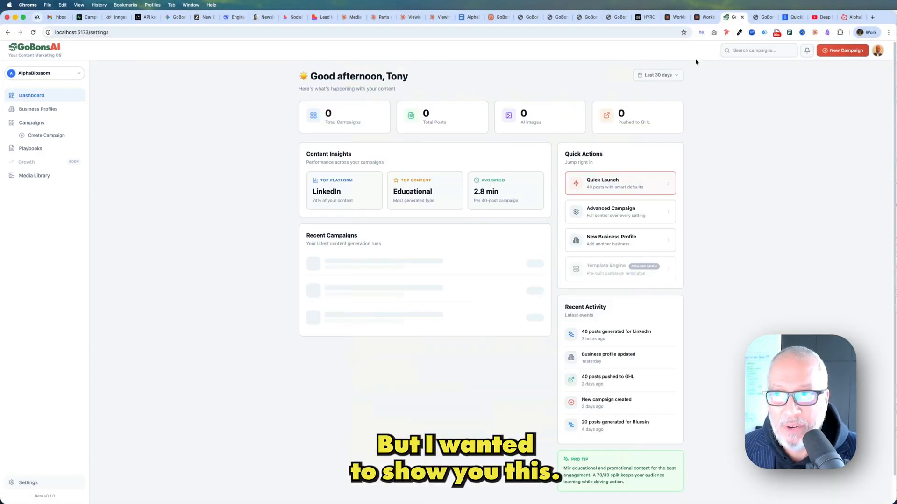
Switch to the GoBonsAI waitlist landing page and fill in the full name with a saved entry
{"action": "left_click", "coordinate": [760, 18]}
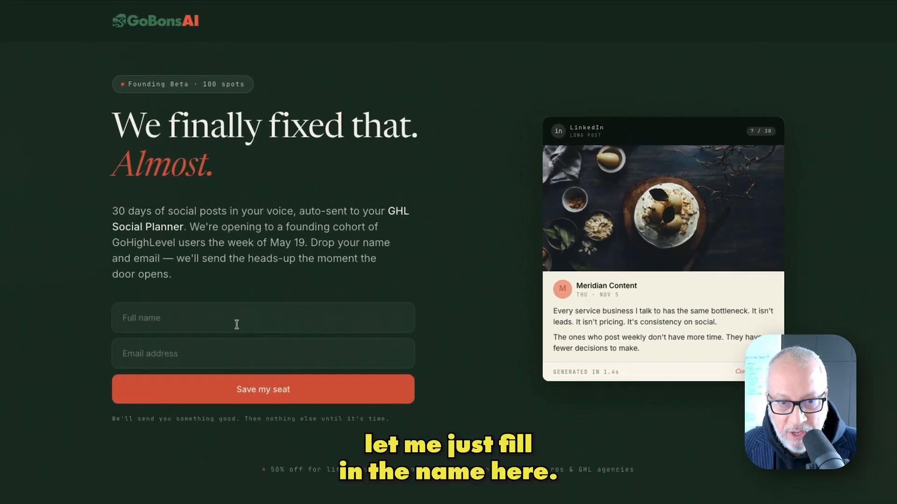
{"action": "left_click", "coordinate": [305, 252]}
{"action": "key", "text": "Down"}
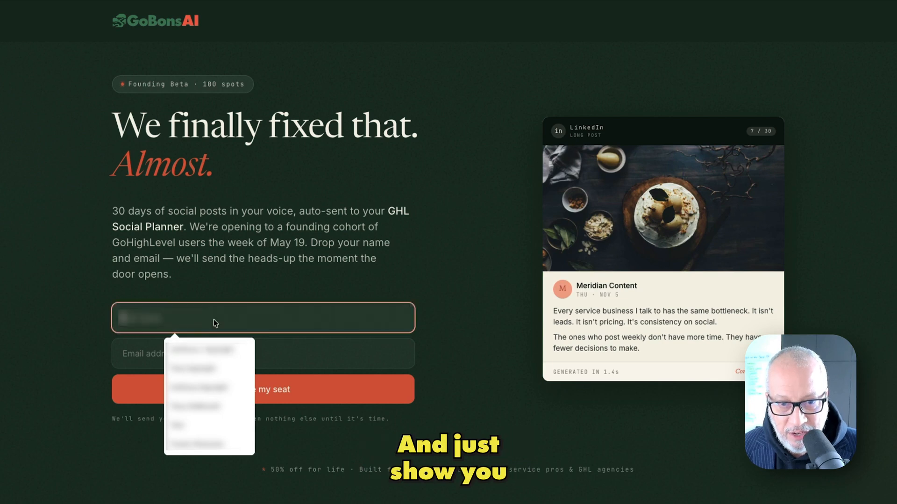
{"action": "left_click", "coordinate": [210, 408]}
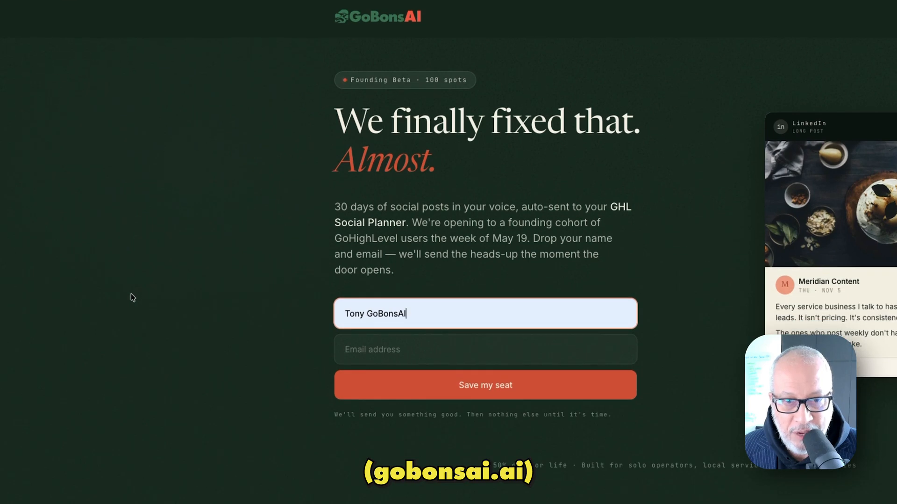
Fill in a saved e-mail address altered into a test address, and submit the waitlist form
{"action": "left_click", "coordinate": [359, 347]}
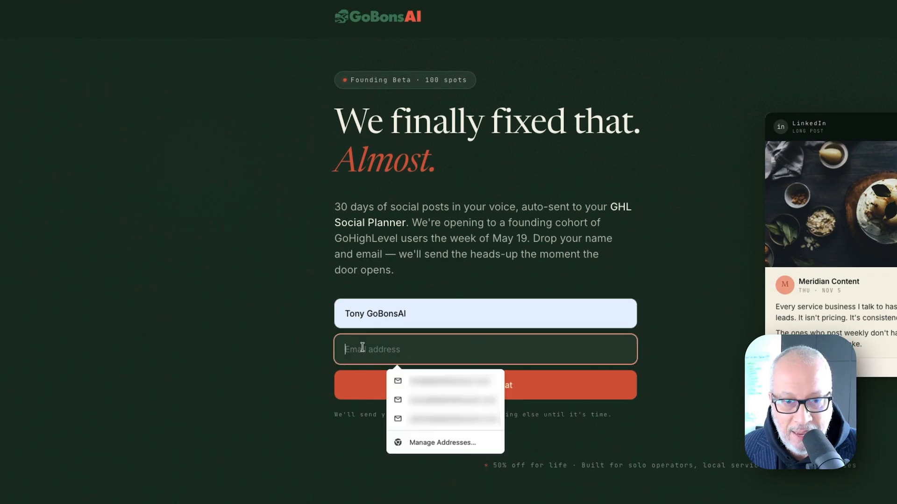
{"action": "type", "text": "tony@"}
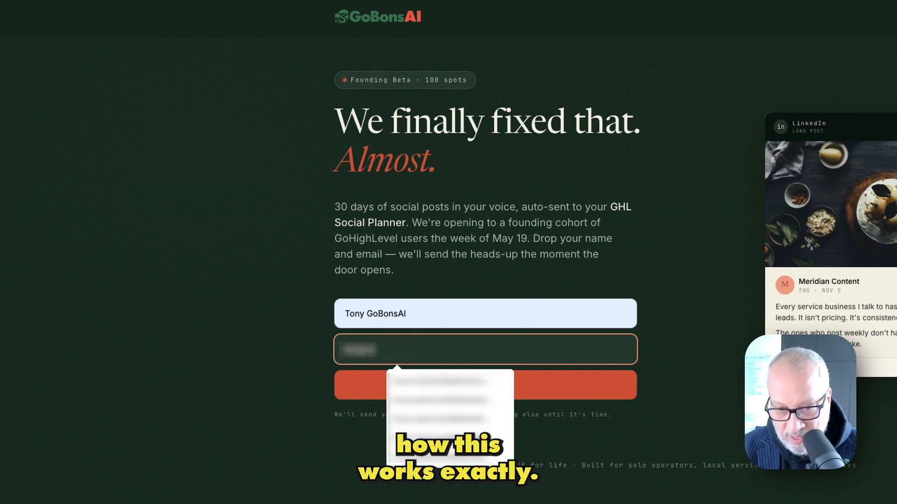
{"action": "left_click", "coordinate": [432, 453]}
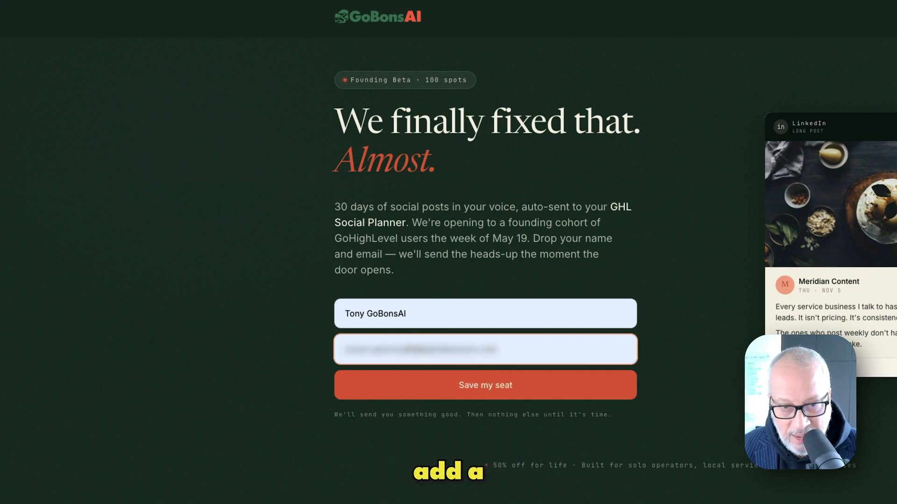
{"action": "left_click", "coordinate": [421, 346]}
{"action": "type", "text": "+"}
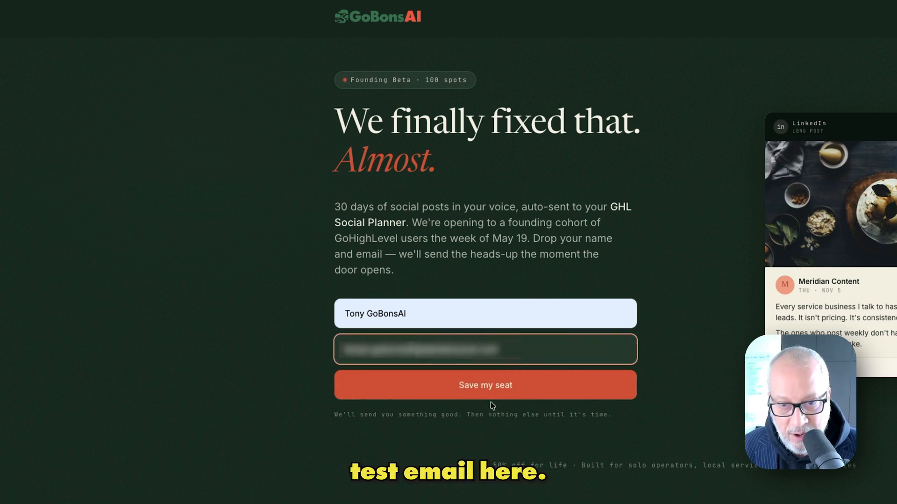
{"action": "left_click", "coordinate": [494, 384]}
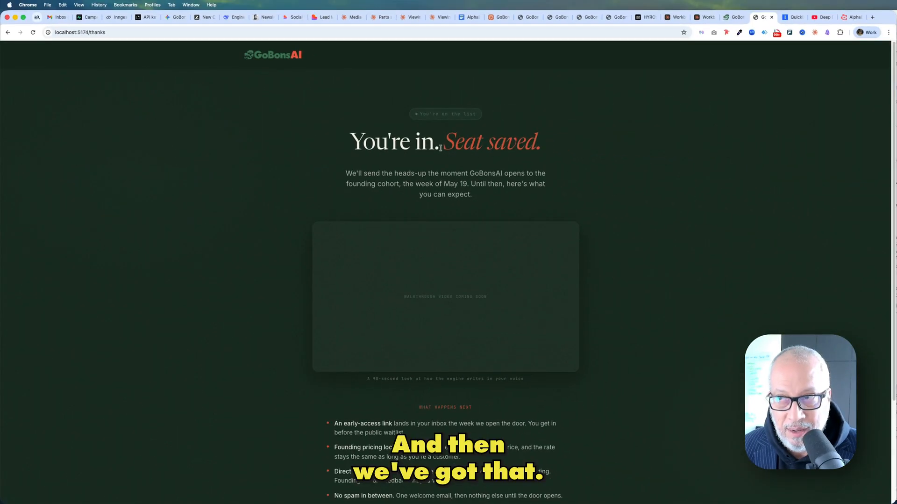
Switch to the AlphaBlossom CRM and open the record of the newest contact
{"action": "left_click", "coordinate": [852, 17]}
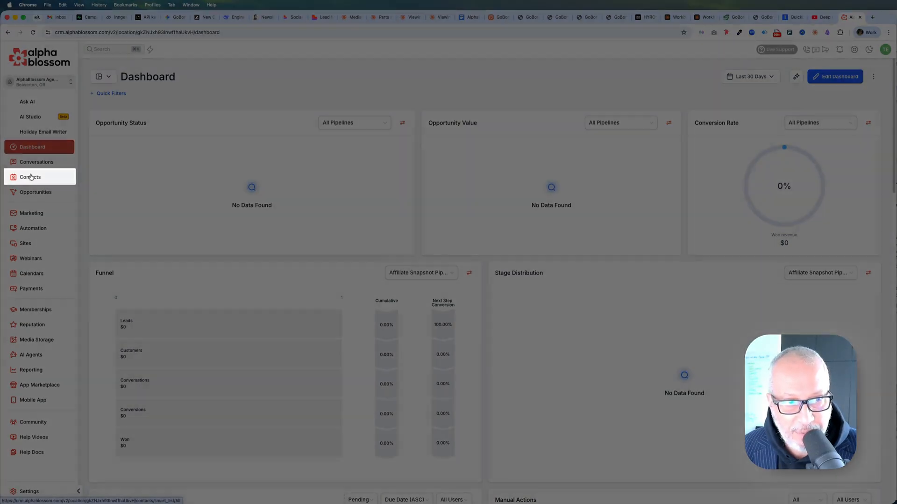
{"action": "left_click", "coordinate": [30, 176]}
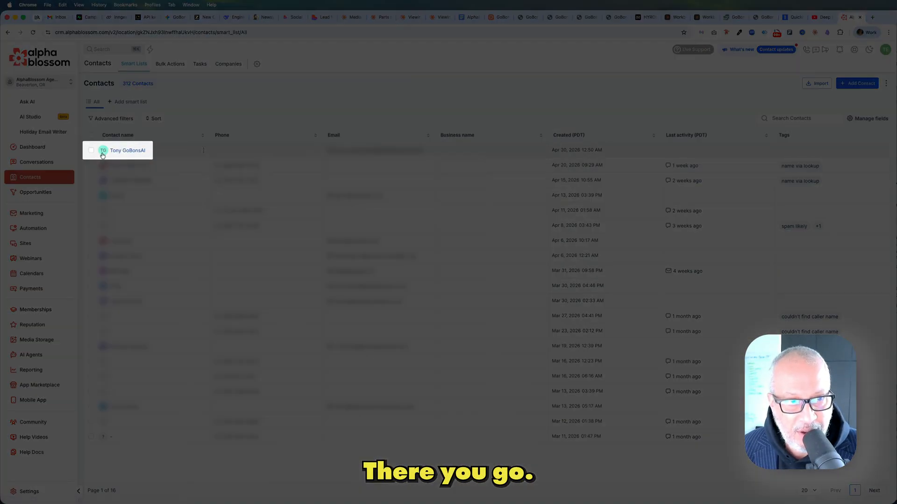
{"action": "left_click", "coordinate": [103, 152]}
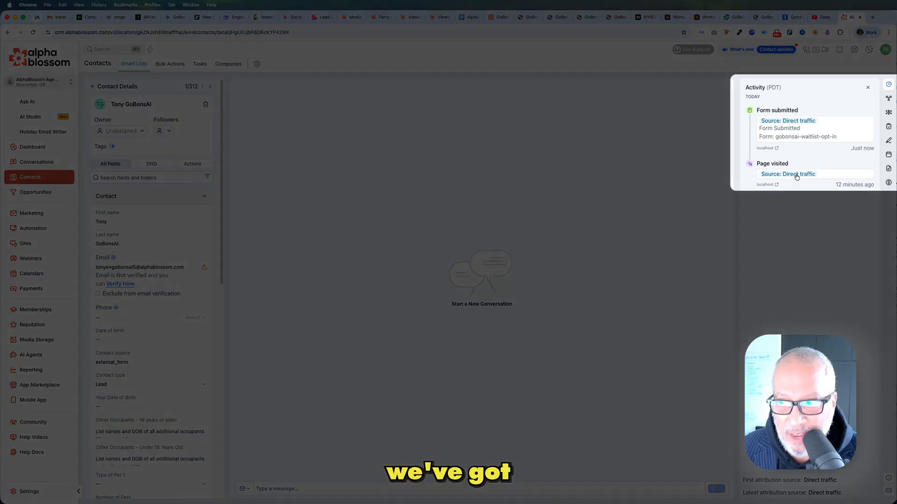
Examine the activity details of the contact's page visit and form submission, including the form identifier
{"action": "left_click", "coordinate": [797, 174]}
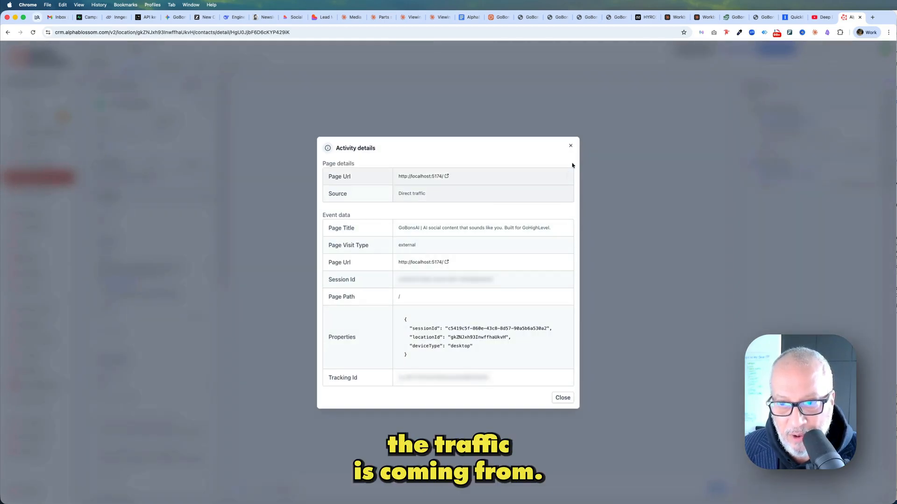
{"action": "left_click", "coordinate": [571, 147]}
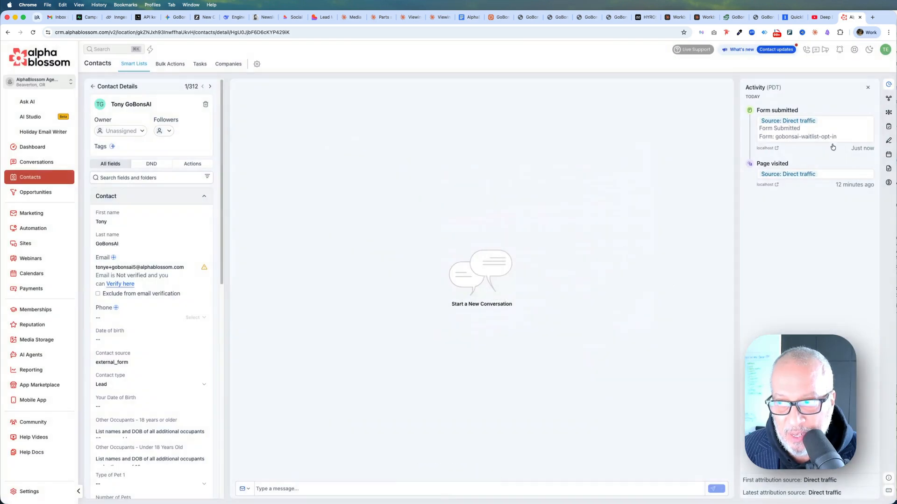
{"action": "left_click", "coordinate": [798, 132]}
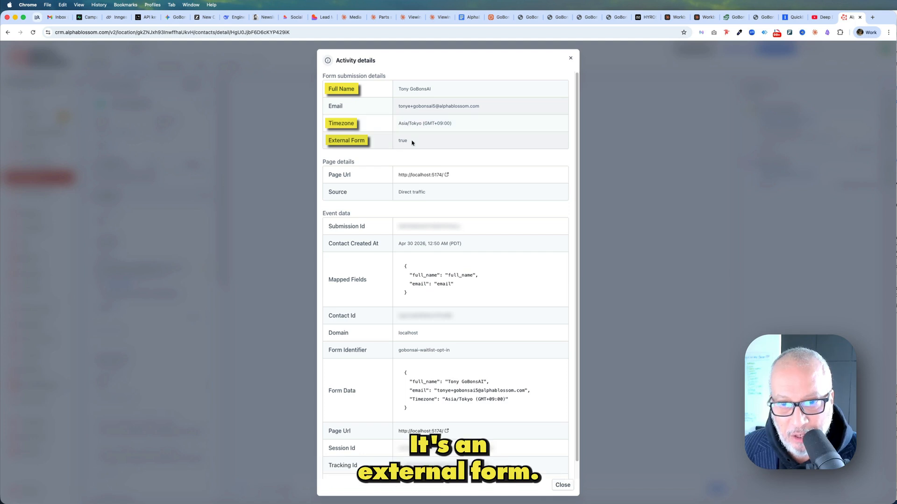
{"action": "scroll", "coordinate": [404, 150], "scroll_direction": "down", "scroll_amount": 1}
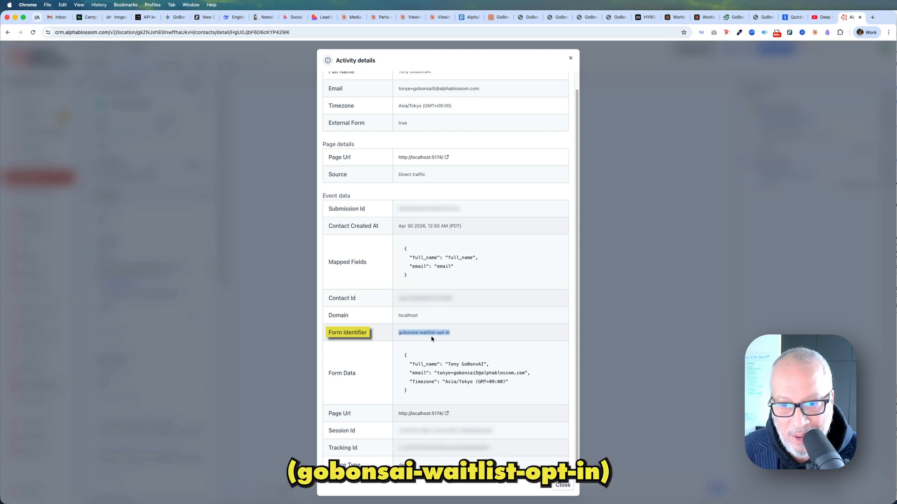
{"action": "left_click", "coordinate": [562, 485]}
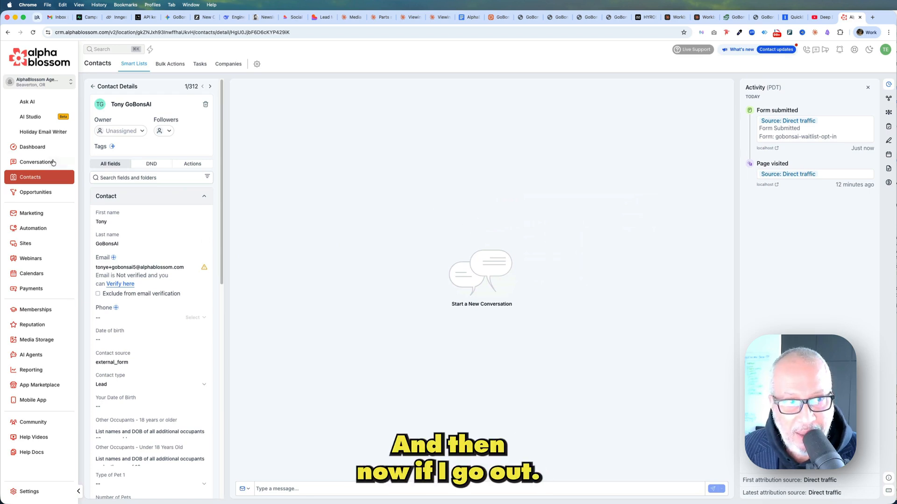
Return to the contacts list and reopen the newest contact to check the tag applied to it
{"action": "left_click", "coordinate": [92, 86]}
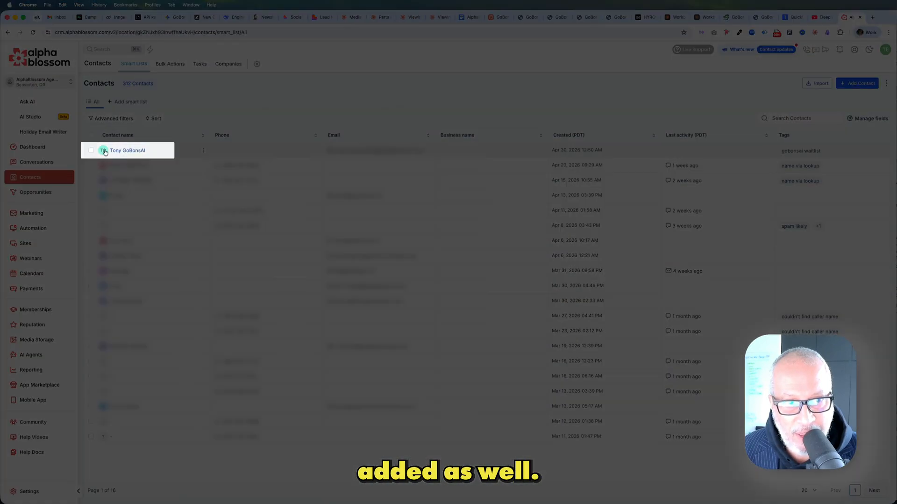
{"action": "left_click", "coordinate": [104, 151]}
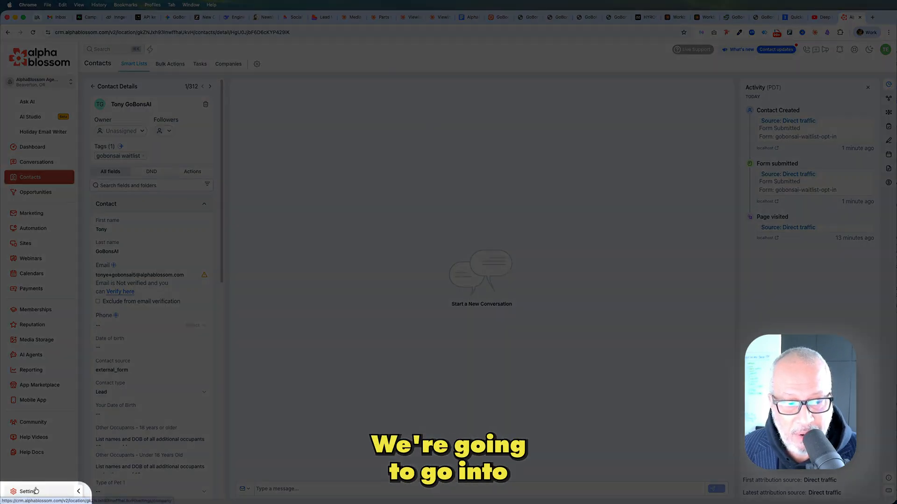
Open the External Tracking settings and examine the tracked events, Form Fills / Optins and Page Views
{"action": "left_click", "coordinate": [35, 490]}
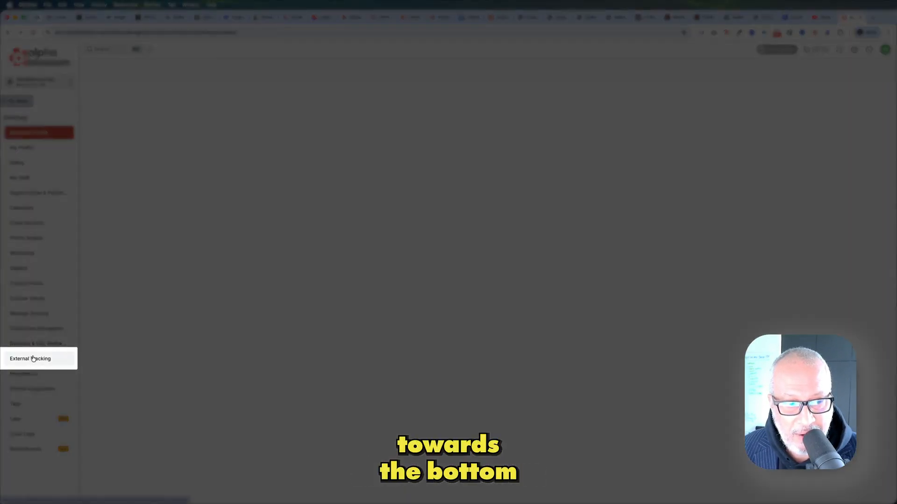
{"action": "left_click", "coordinate": [33, 358]}
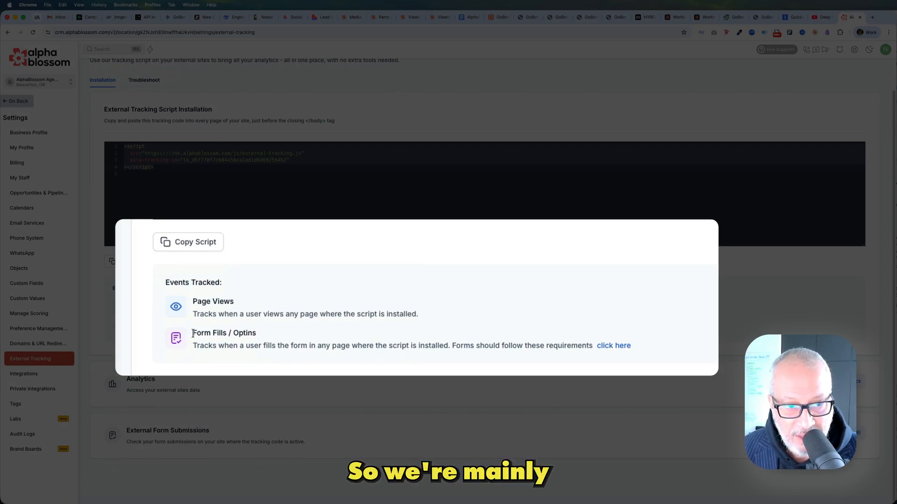
{"action": "left_click_drag", "start_coordinate": [193, 332], "coordinate": [256, 336]}
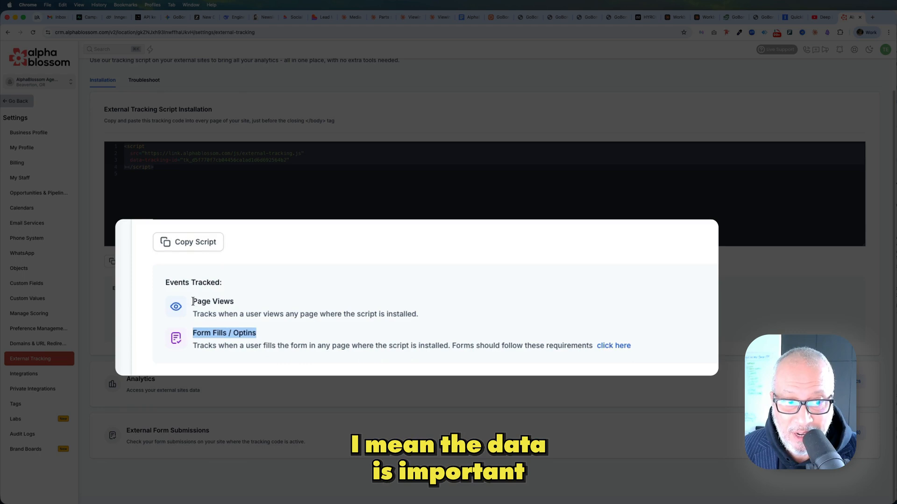
{"action": "left_click_drag", "start_coordinate": [193, 301], "coordinate": [233, 301]}
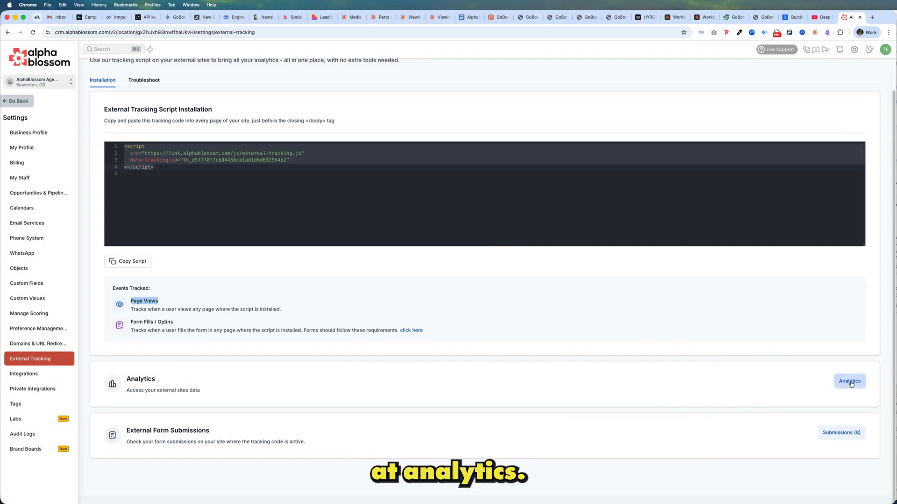
Open the external tracking analytics and review page views, responses, average time, browsers and device types
{"action": "left_click", "coordinate": [849, 381]}
{"action": "scroll", "coordinate": [421, 230], "scroll_direction": "down", "scroll_amount": 1}
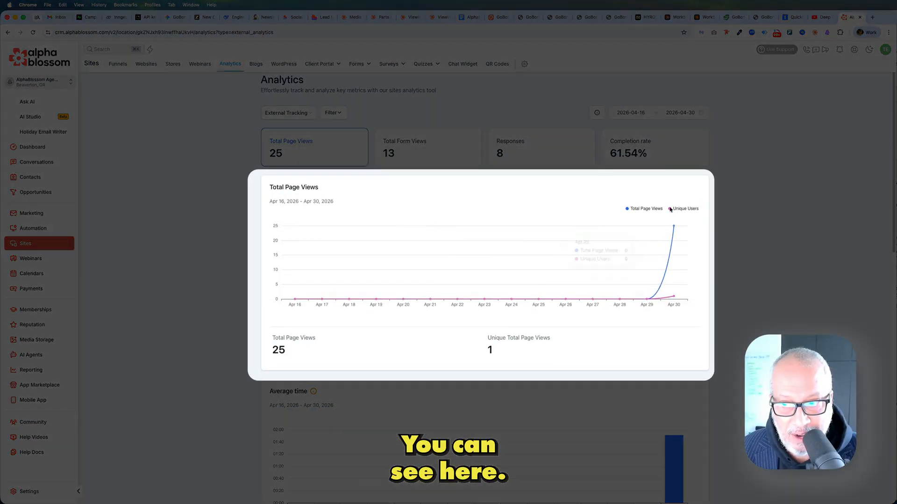
{"action": "mouse_move", "coordinate": [674, 228]}
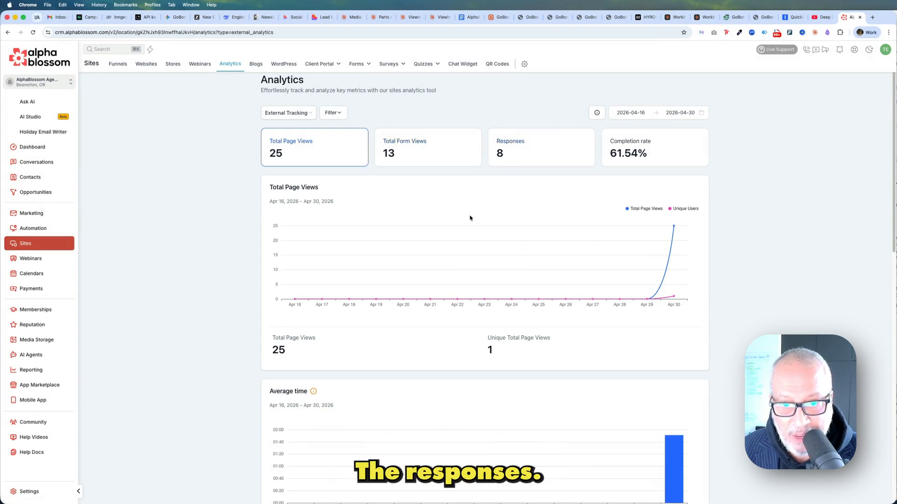
{"action": "scroll", "coordinate": [476, 224], "scroll_direction": "down", "scroll_amount": 7}
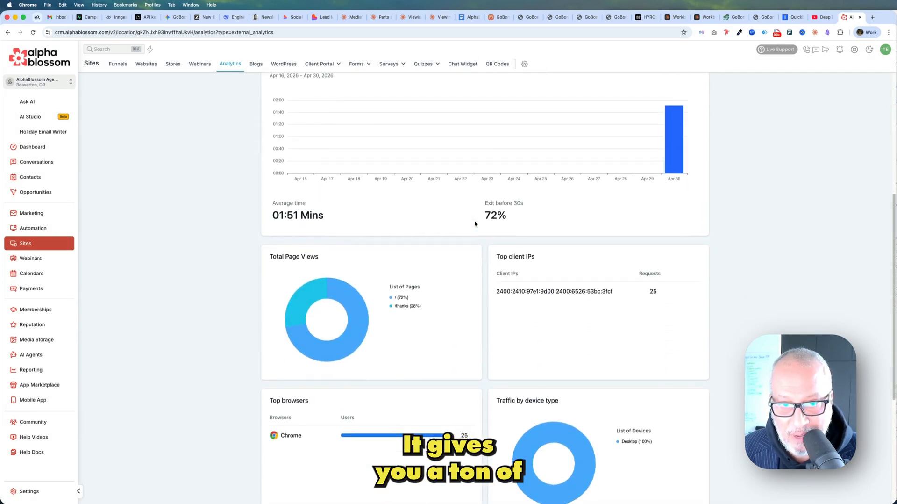
{"action": "scroll", "coordinate": [475, 222], "scroll_direction": "down", "scroll_amount": 5}
{"action": "scroll", "coordinate": [487, 204], "scroll_direction": "up", "scroll_amount": 7}
{"action": "scroll", "coordinate": [487, 204], "scroll_direction": "up", "scroll_amount": 5}
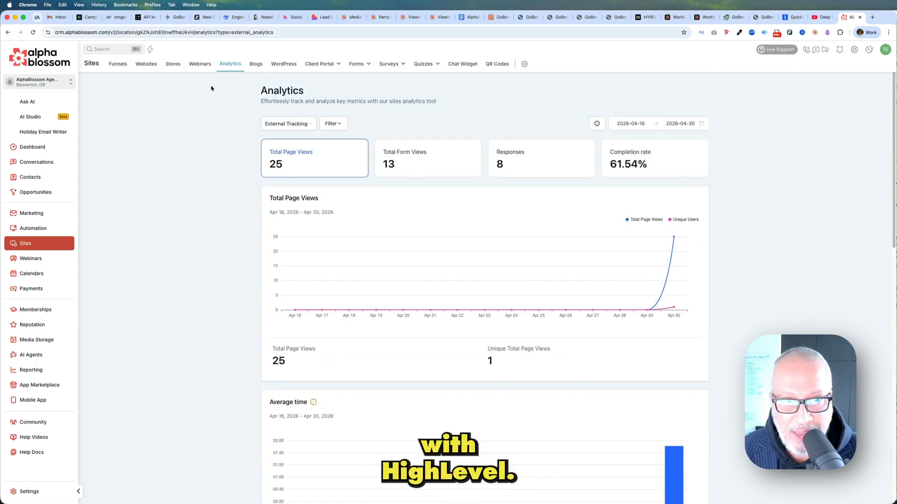
Return to the External Tracking settings and examine the form requirements for syncing submissions along with the tracking script
{"action": "left_click", "coordinate": [5, 32]}
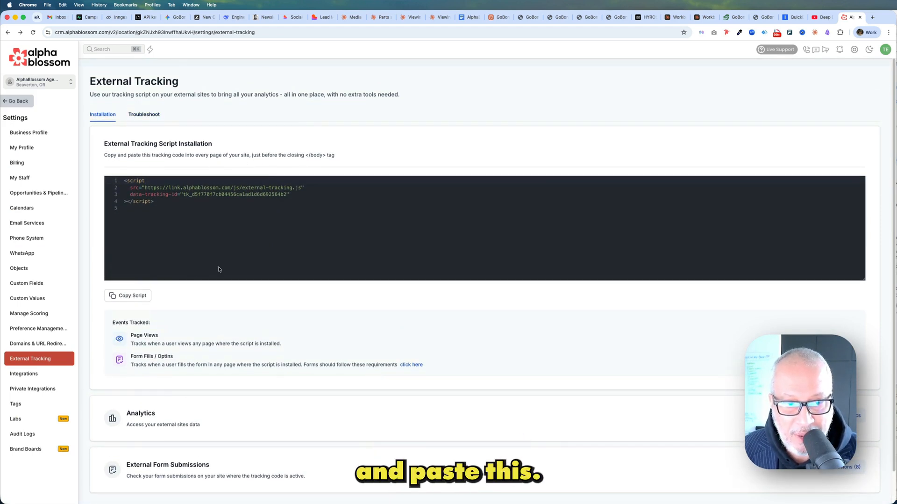
{"action": "scroll", "coordinate": [220, 269], "scroll_direction": "down", "scroll_amount": 1}
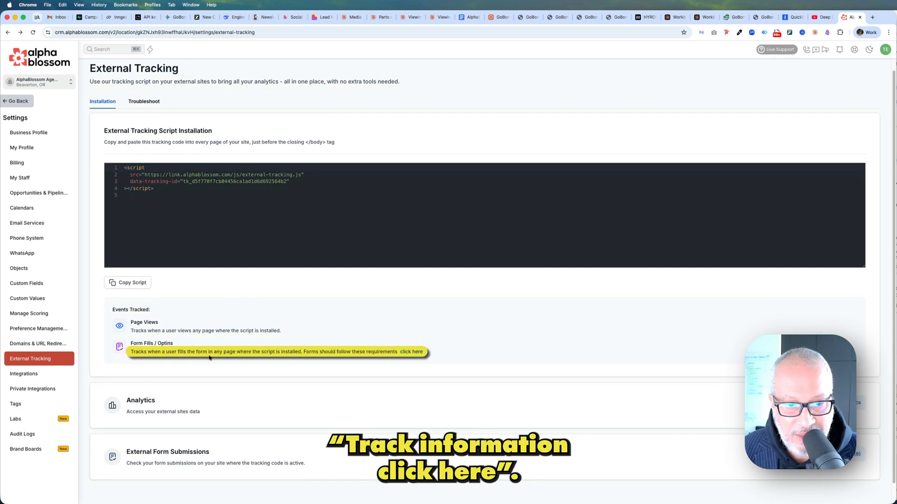
{"action": "left_click", "coordinate": [411, 351]}
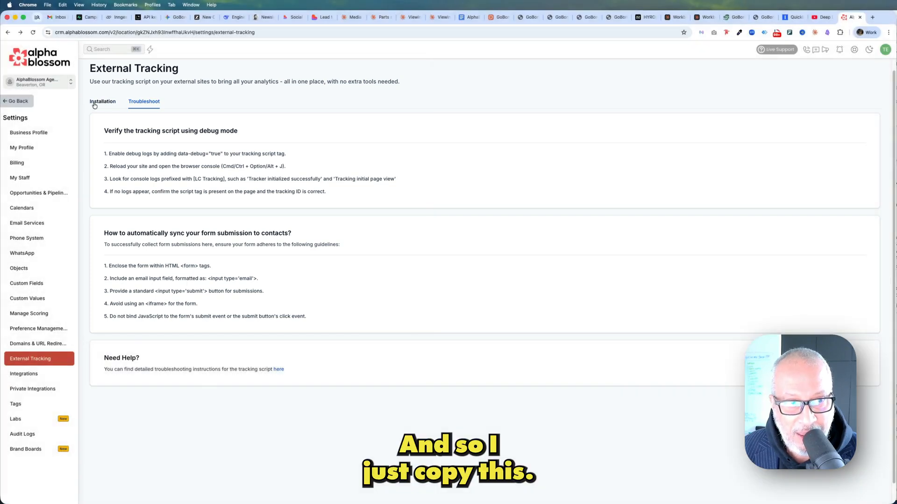
{"action": "left_click", "coordinate": [100, 103]}
{"action": "left_click_drag", "start_coordinate": [124, 169], "coordinate": [156, 202]}
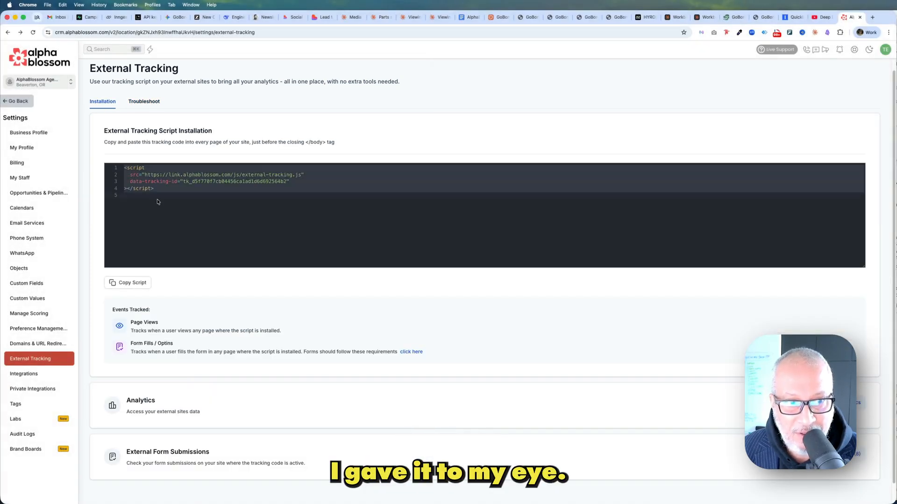
{"action": "left_click", "coordinate": [145, 102]}
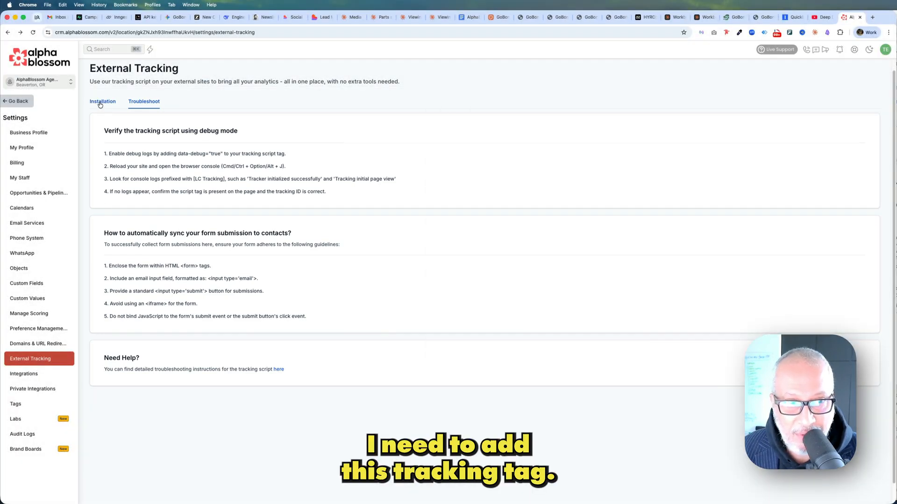
{"action": "left_click", "coordinate": [100, 104]}
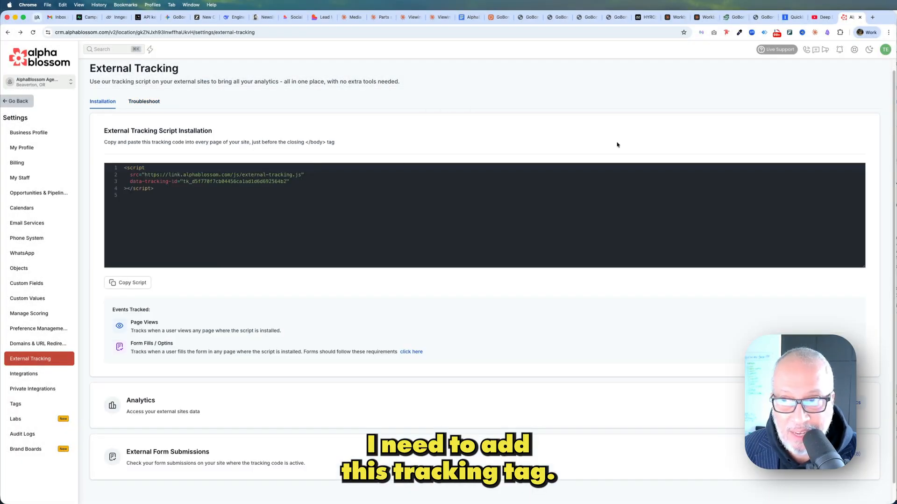
Switch to the GoBonsAI waitlist landing page and inspect the opt-in form's HTML element in the developer tools
{"action": "left_click", "coordinate": [766, 17]}
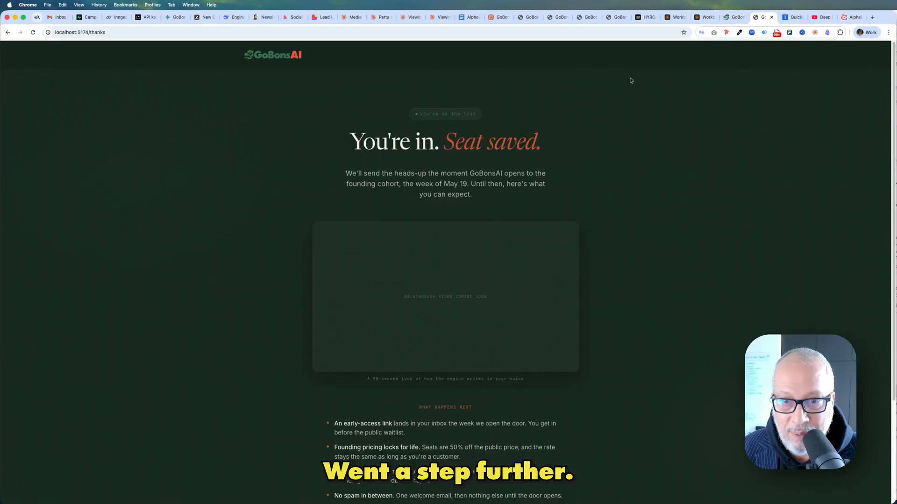
{"action": "left_click", "coordinate": [8, 32]}
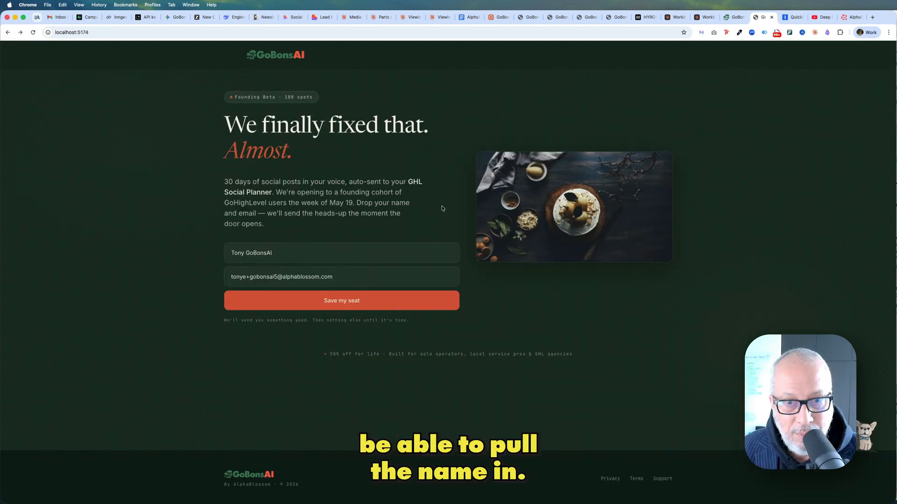
{"action": "right_click", "coordinate": [246, 244]}
{"action": "left_click", "coordinate": [269, 379]}
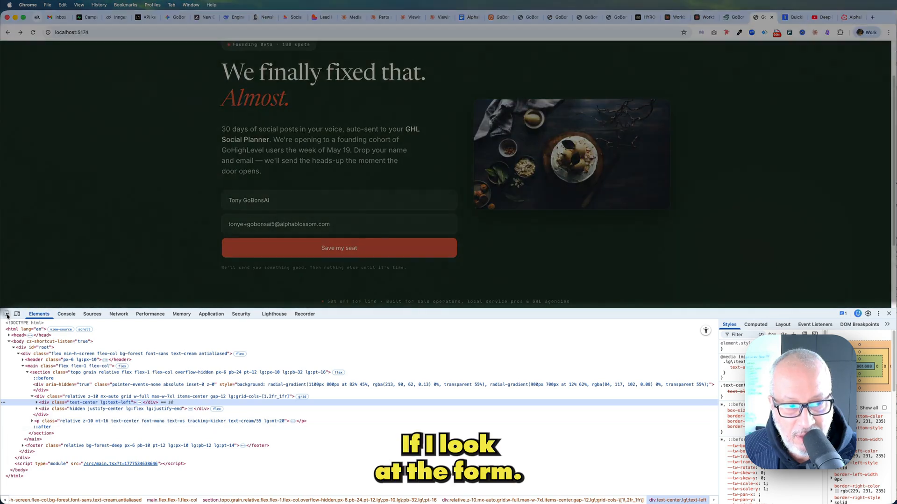
{"action": "left_click", "coordinate": [7, 315]}
{"action": "left_click", "coordinate": [277, 204]}
{"action": "left_click", "coordinate": [152, 427]}
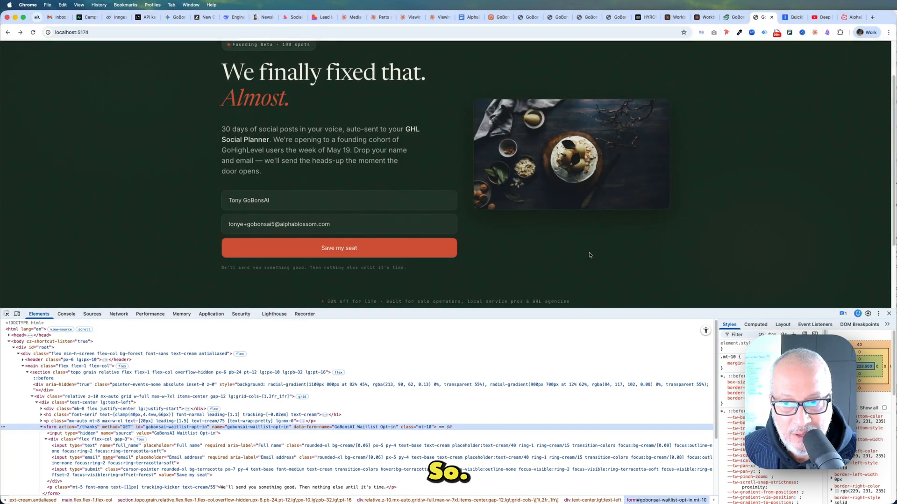
Close the developer tools and reload the waitlist landing page to clear the form
{"action": "scroll", "coordinate": [590, 254], "scroll_direction": "up", "scroll_amount": 1}
{"action": "left_click", "coordinate": [590, 261]}
{"action": "key", "text": "super+alt+i"}
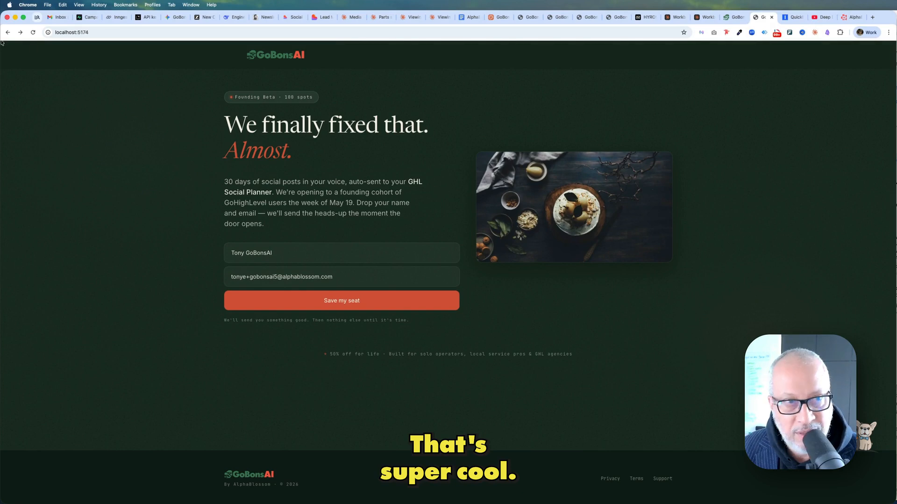
{"action": "left_click", "coordinate": [32, 33]}
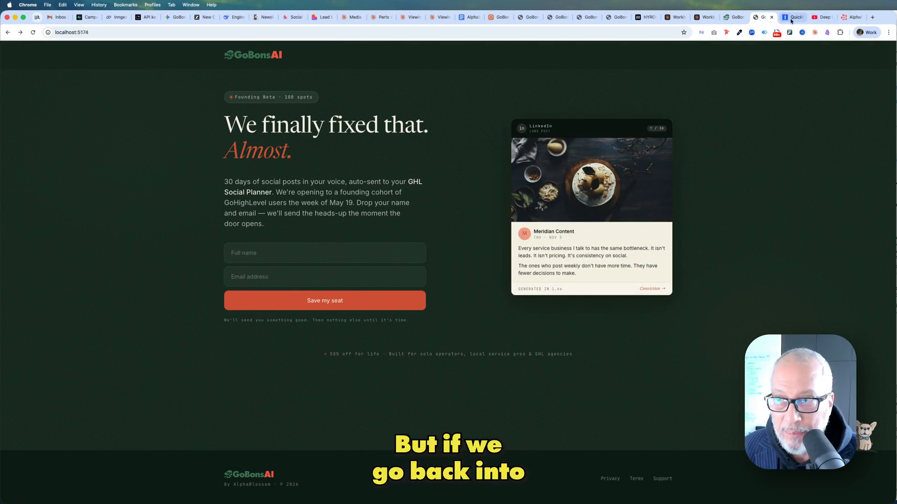
Switch back to the AlphaBlossom CRM and create a blank automation workflow named "GoBonsAI External Form Tracking"
{"action": "left_click", "coordinate": [851, 17]}
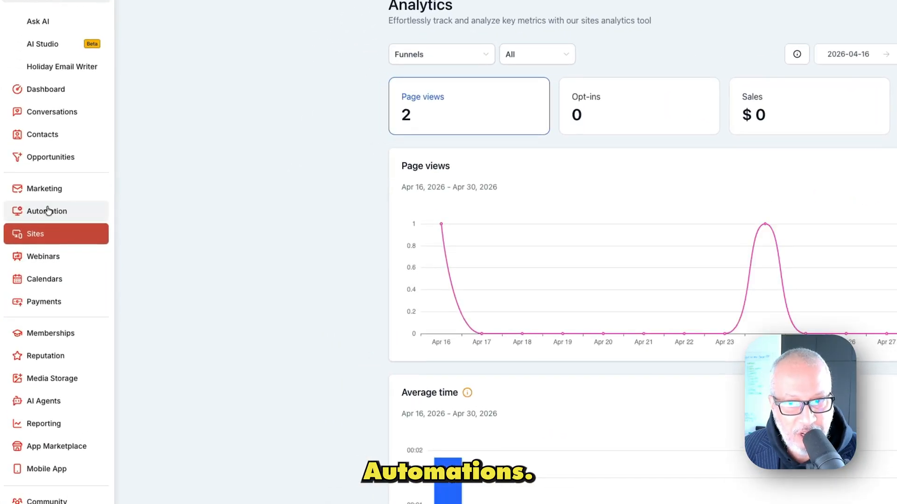
{"action": "left_click", "coordinate": [48, 210]}
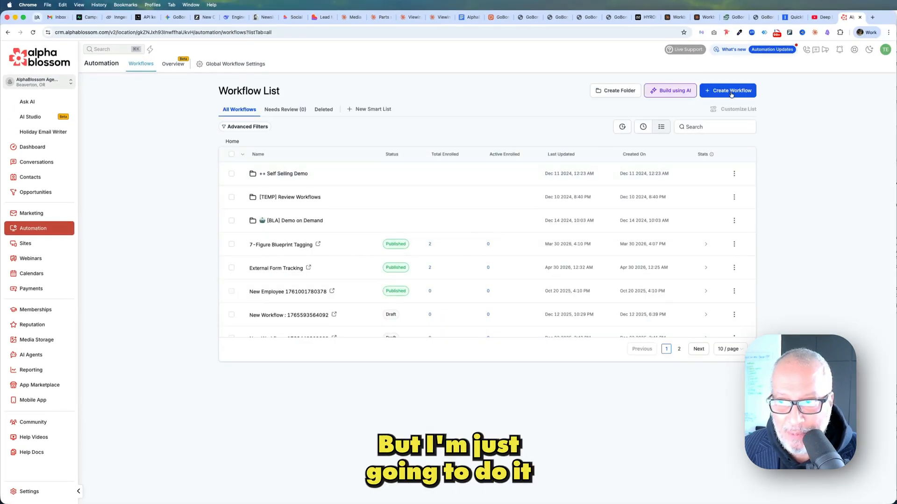
{"action": "left_click", "coordinate": [730, 92]}
{"action": "left_click", "coordinate": [728, 108]}
{"action": "left_click", "coordinate": [440, 49]}
{"action": "type", "text": "GoBonsAI"}
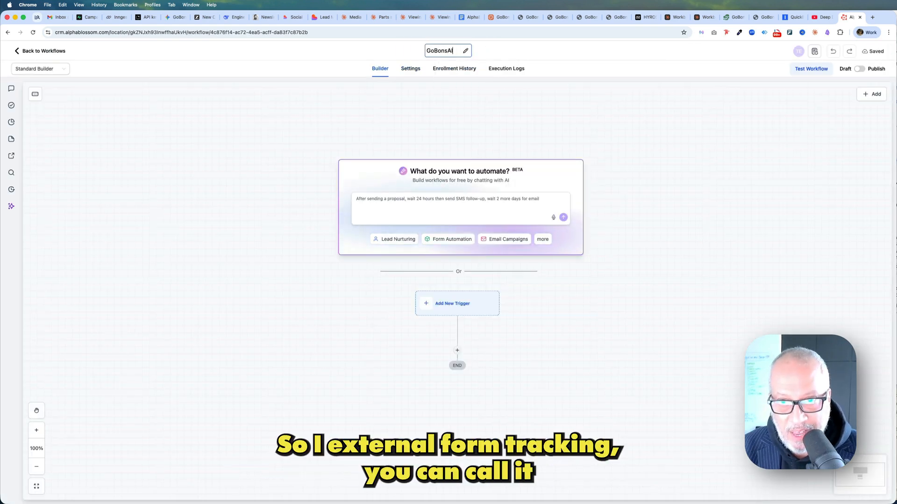
{"action": "type", "text": " External Form Tracking"}
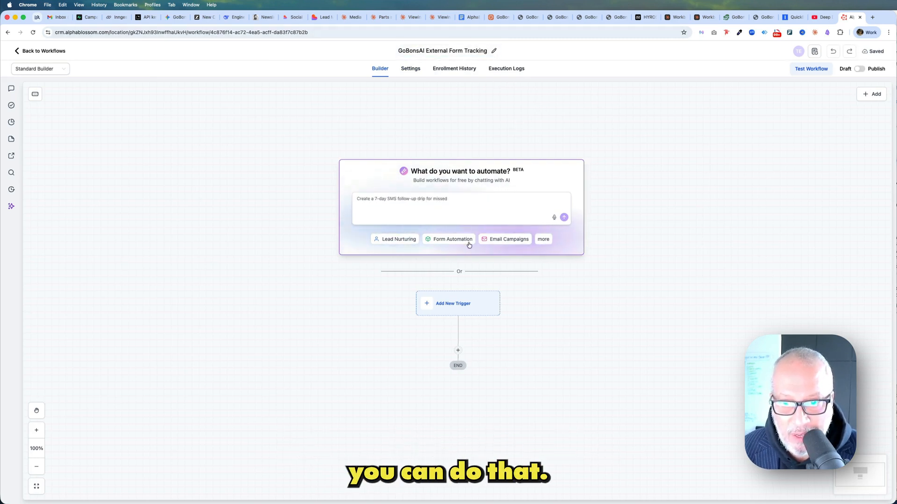
Add a new workflow trigger of type External Tracking Event
{"action": "left_click", "coordinate": [452, 304]}
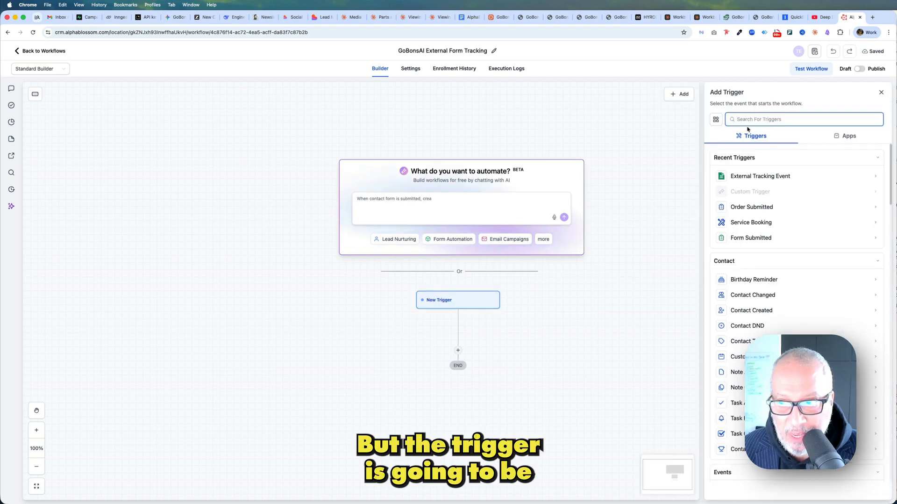
{"action": "type", "text": "ex"}
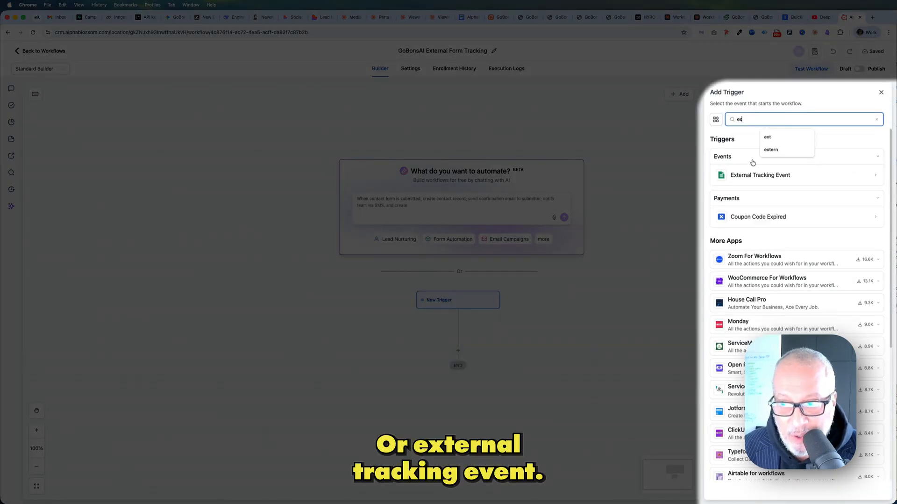
{"action": "left_click", "coordinate": [765, 176]}
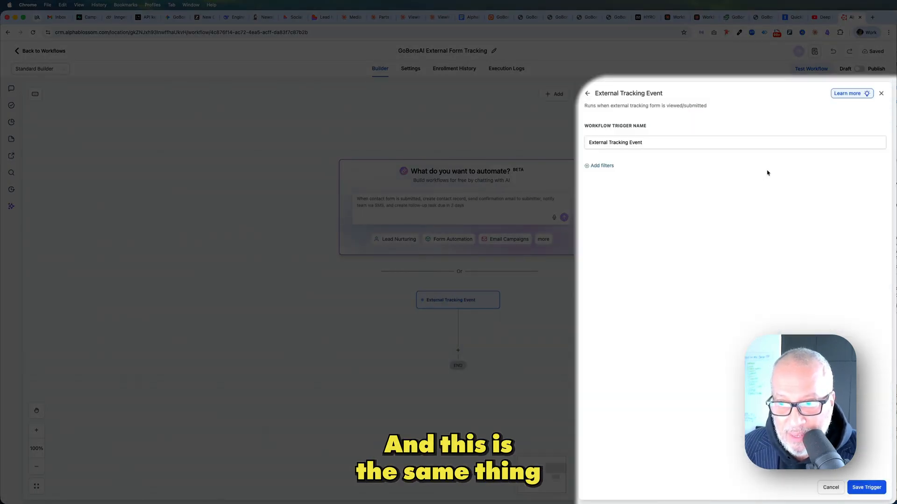
Add a trigger filter requiring that Event is any of Form Submitted
{"action": "left_click", "coordinate": [605, 165]}
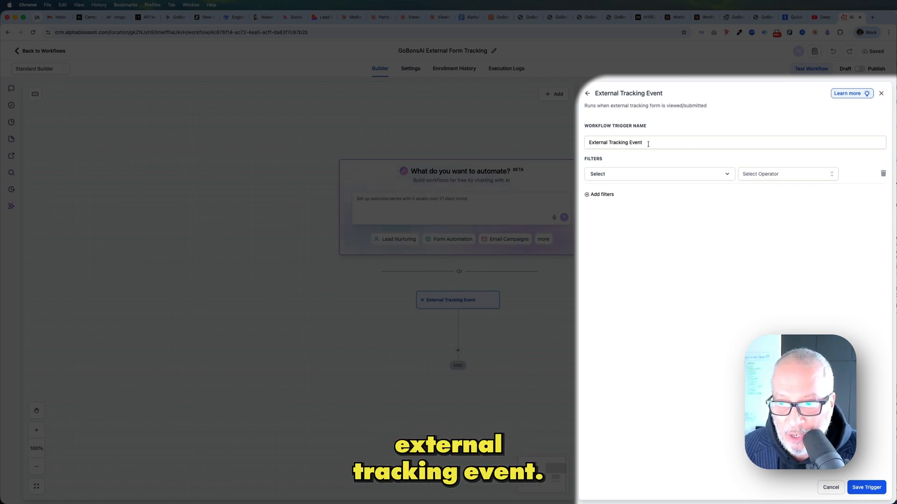
{"action": "left_click", "coordinate": [629, 174]}
{"action": "left_click", "coordinate": [597, 223]}
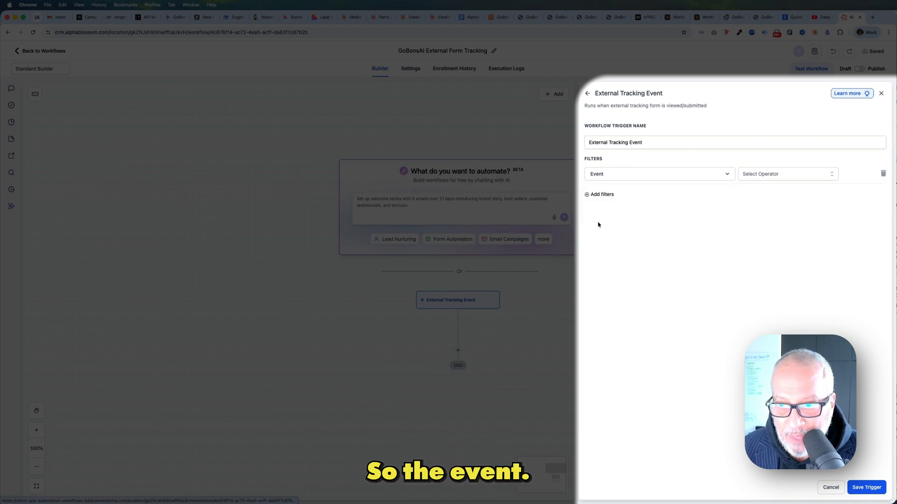
{"action": "left_click", "coordinate": [753, 177]}
{"action": "left_click", "coordinate": [744, 190]}
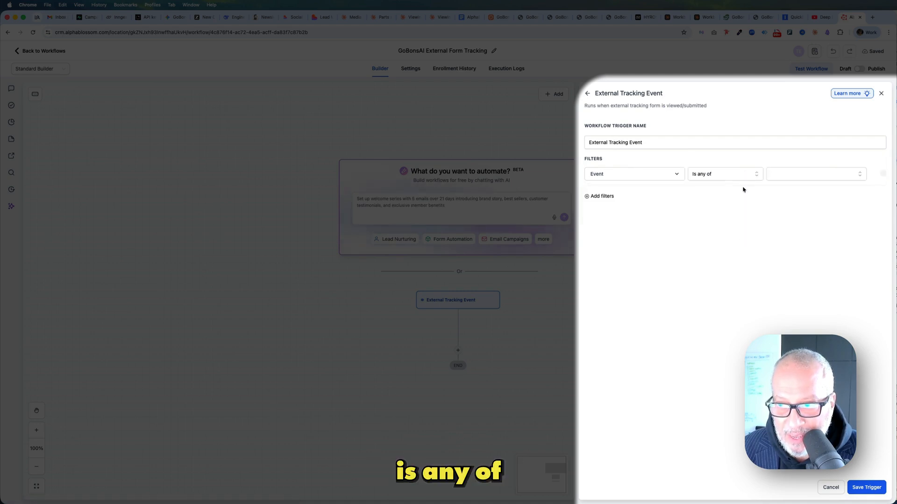
{"action": "left_click", "coordinate": [776, 176]}
{"action": "left_click", "coordinate": [804, 208]}
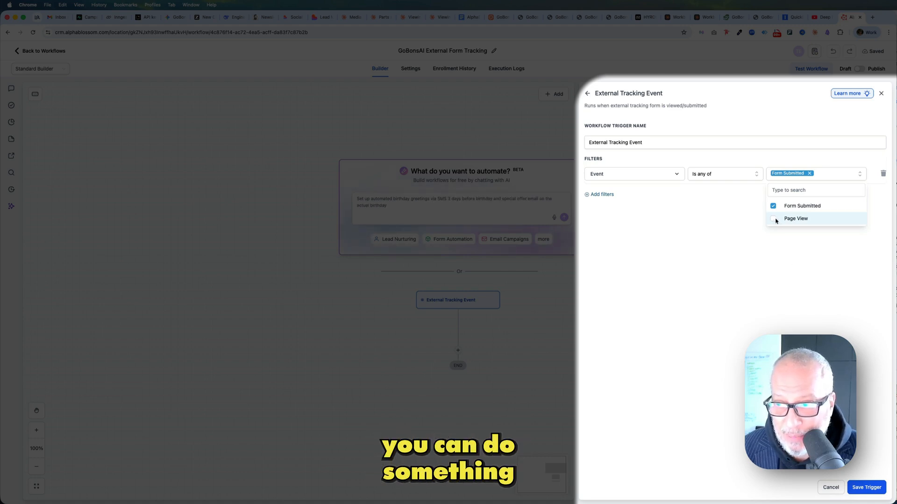
Add a second trigger filter requiring that Domain is any of localhost
{"action": "left_click", "coordinate": [596, 198]}
{"action": "left_click", "coordinate": [599, 194]}
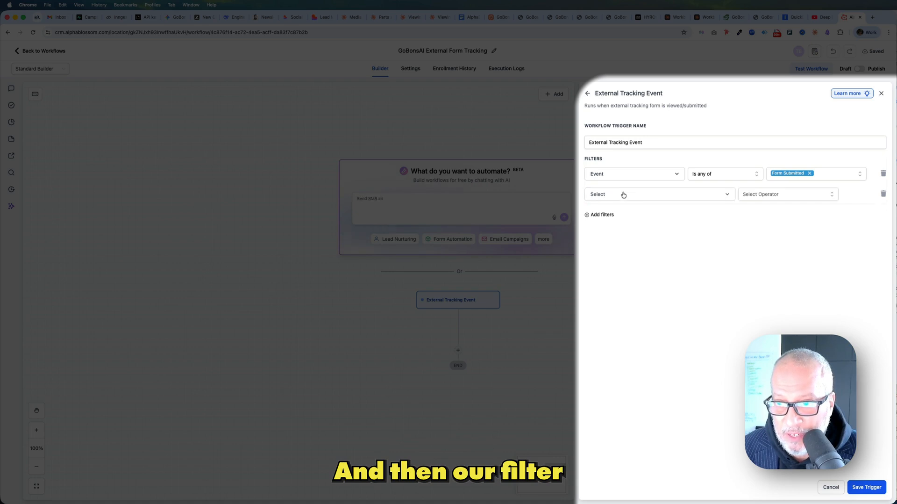
{"action": "left_click", "coordinate": [623, 195]}
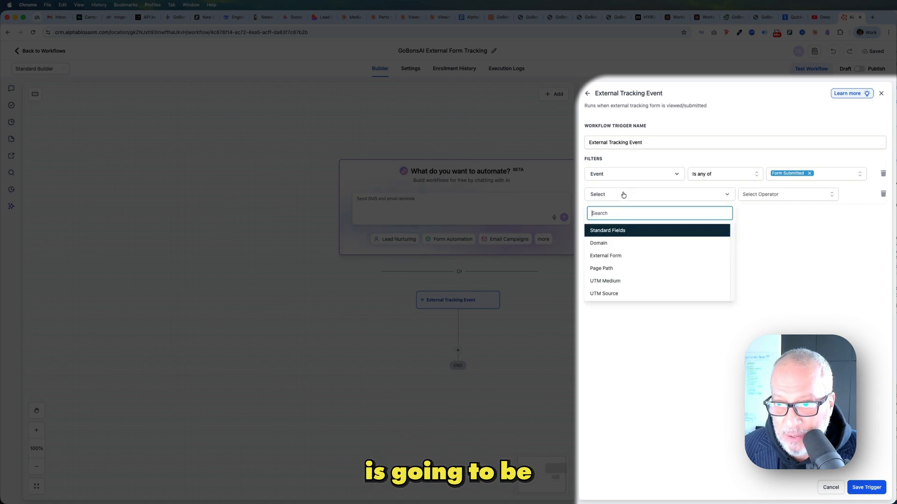
{"action": "left_click", "coordinate": [605, 255]}
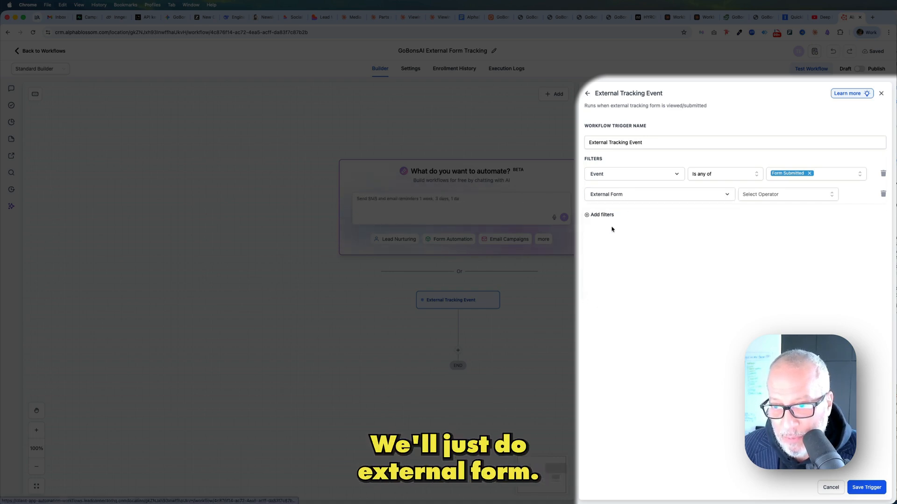
{"action": "left_click", "coordinate": [672, 194]}
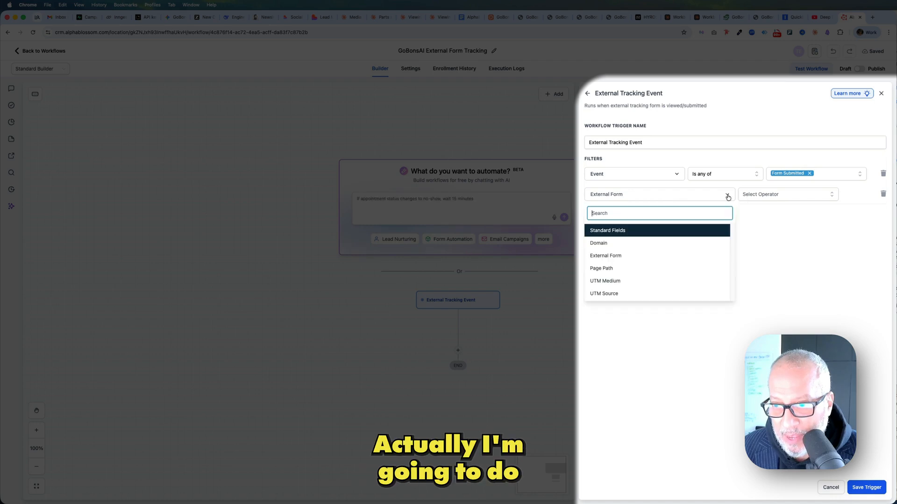
{"action": "left_click", "coordinate": [600, 242]}
{"action": "left_click", "coordinate": [755, 196]}
{"action": "left_click", "coordinate": [750, 208]}
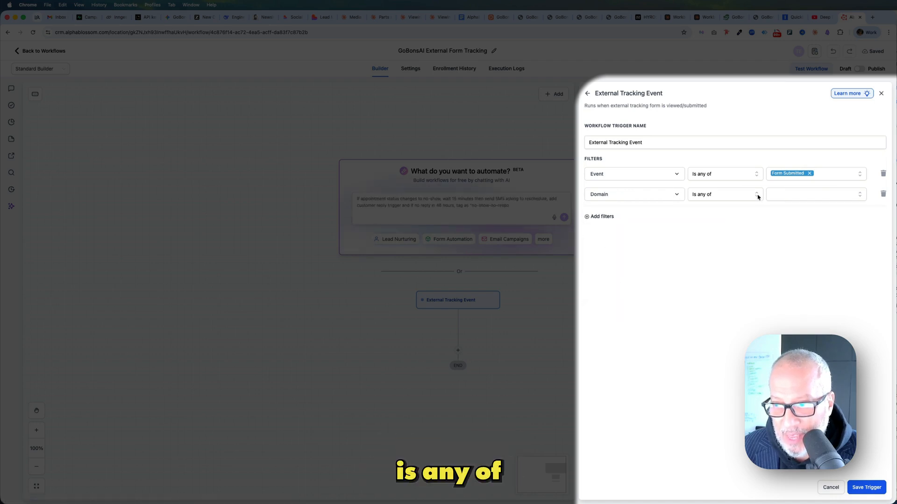
{"action": "left_click", "coordinate": [801, 193]}
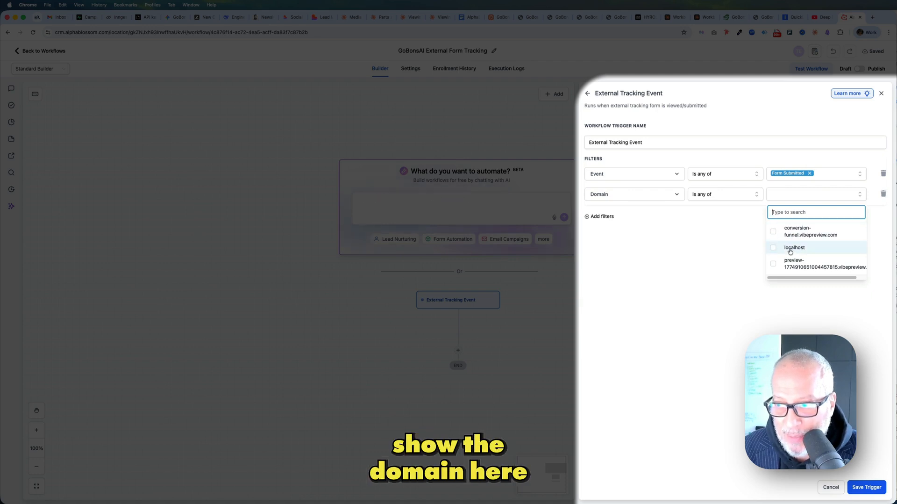
{"action": "left_click", "coordinate": [791, 250]}
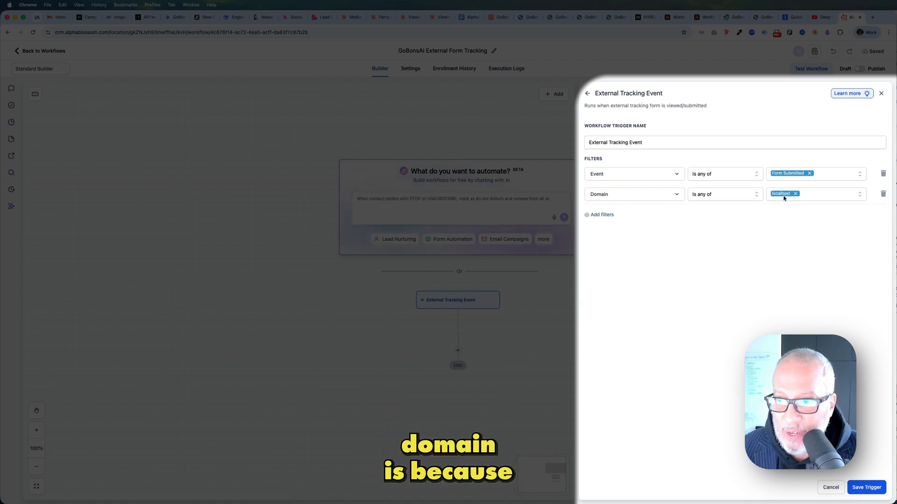
Add a third trigger filter requiring that External Form is gobonsai-waitlist-opt-in
{"action": "left_click", "coordinate": [605, 214]}
{"action": "left_click", "coordinate": [639, 216]}
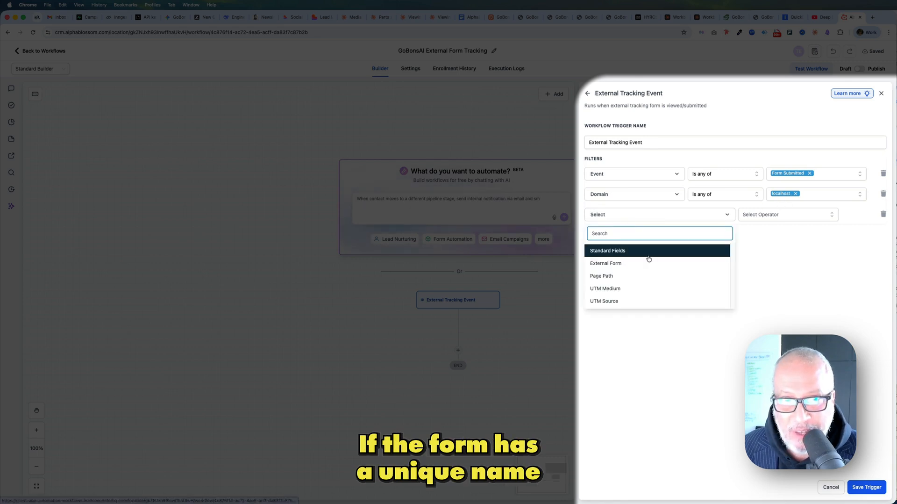
{"action": "left_click", "coordinate": [615, 264]}
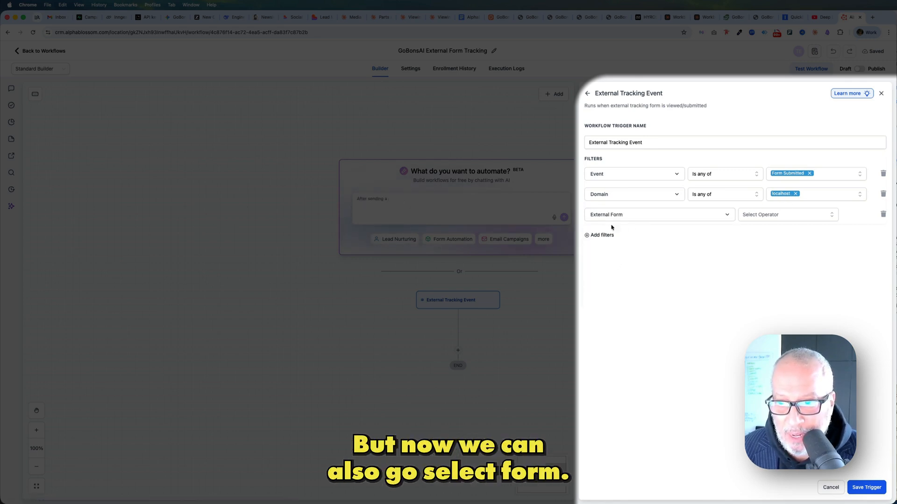
{"action": "left_click", "coordinate": [746, 217]}
{"action": "left_click", "coordinate": [749, 232]}
{"action": "left_click", "coordinate": [825, 216]}
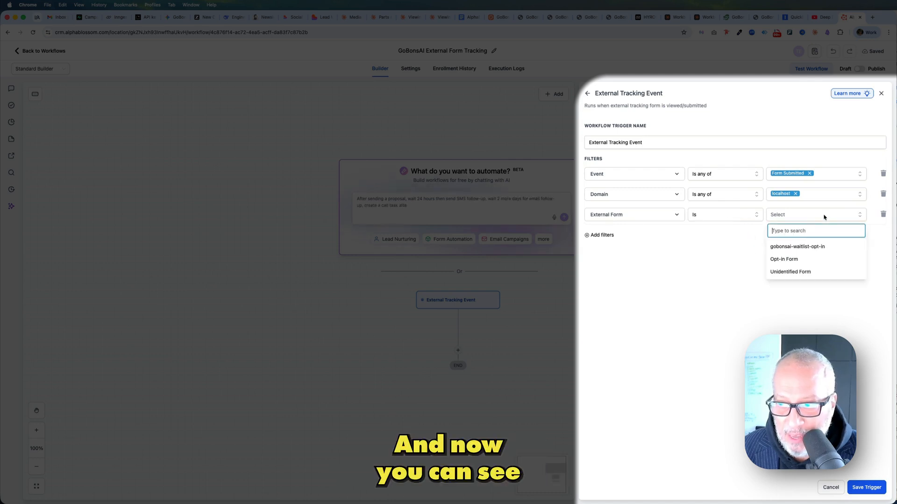
{"action": "left_click", "coordinate": [793, 247]}
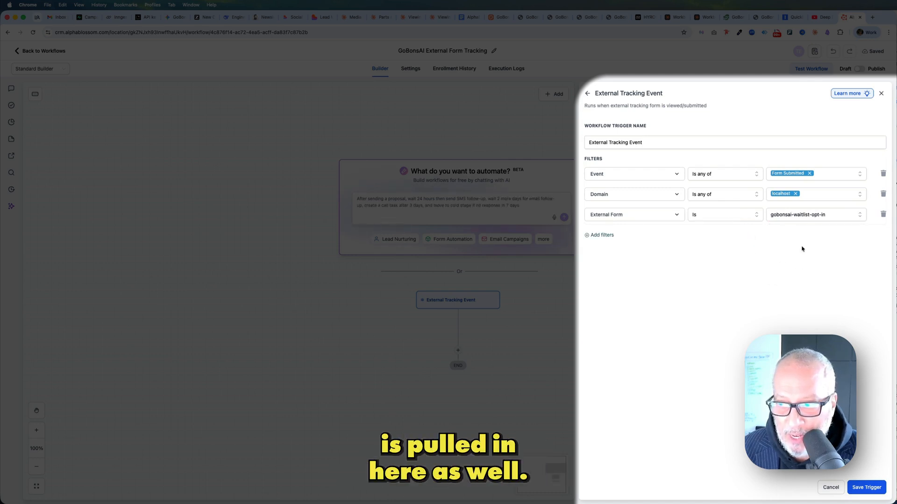
Rename the trigger External Tracking Event - "gobonsai-waitlist-opt-in" Form Submitted and save it
{"action": "triple_click", "coordinate": [638, 142]}
{"action": "left_click", "coordinate": [679, 143]}
{"action": "type", "text": "- Form Submitted"}
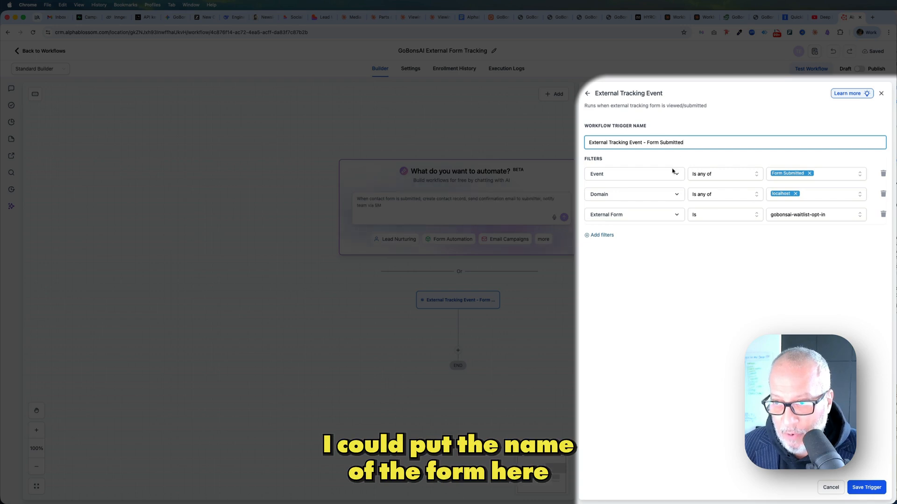
{"action": "left_click", "coordinate": [647, 143]}
{"action": "type", "text": "\"gobonsai-wa"}
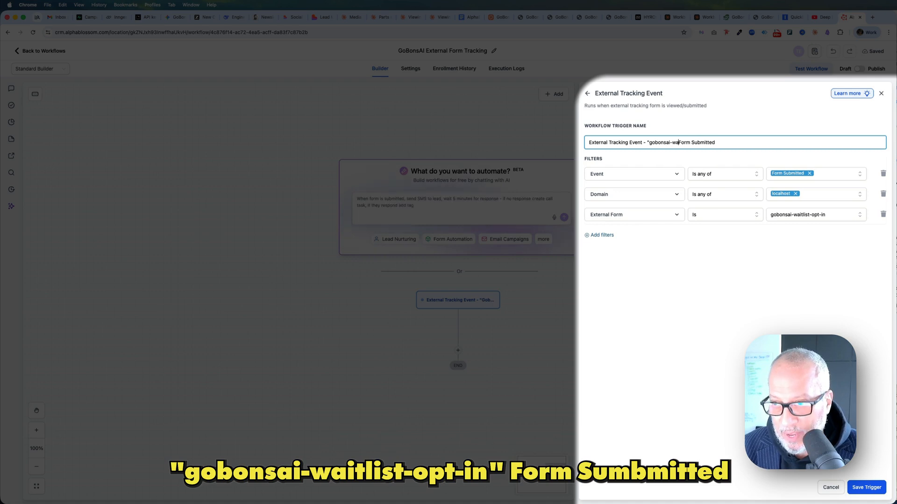
{"action": "type", "text": "itlist-opt-in\""}
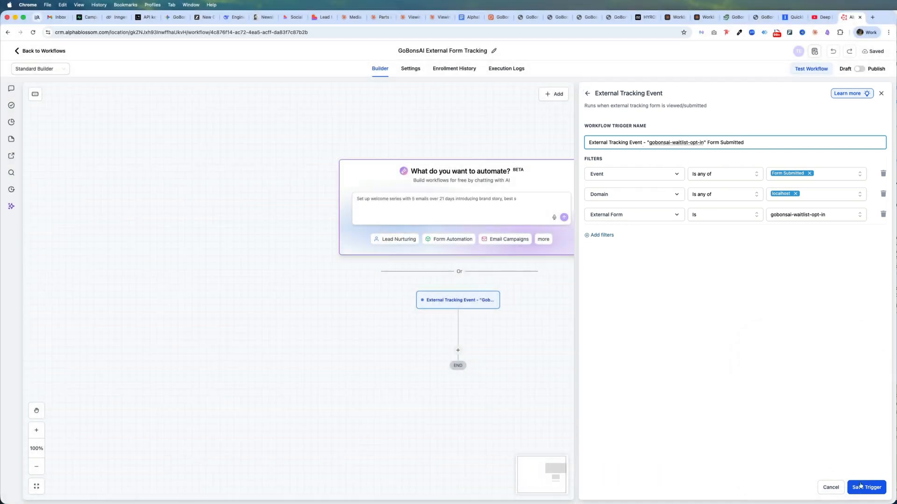
{"action": "left_click", "coordinate": [860, 486]}
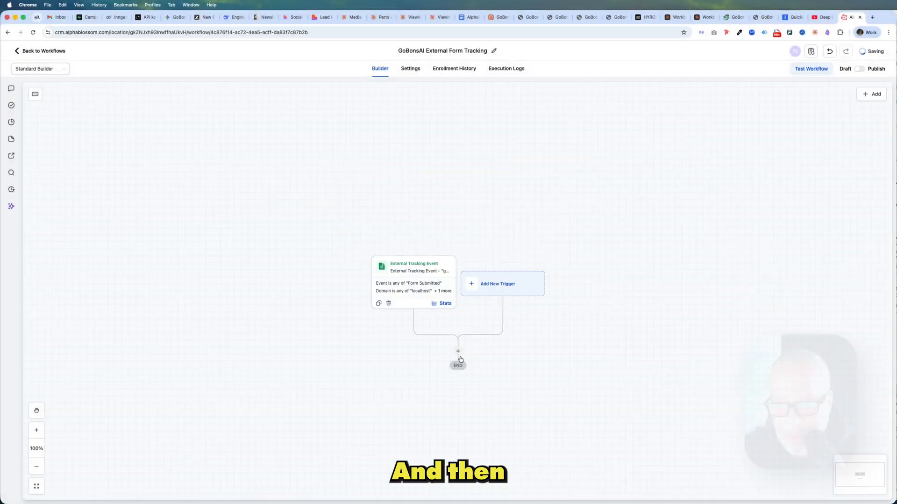
Add a Wait action after the trigger with a 0.5-minute time delay, name it "Wait 30 seconds" and save it
{"action": "left_click", "coordinate": [457, 353]}
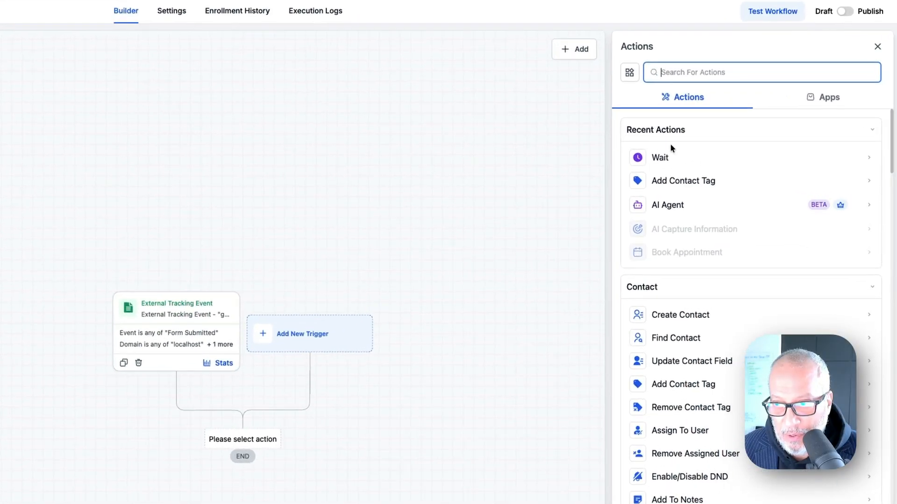
{"action": "left_click", "coordinate": [701, 160]}
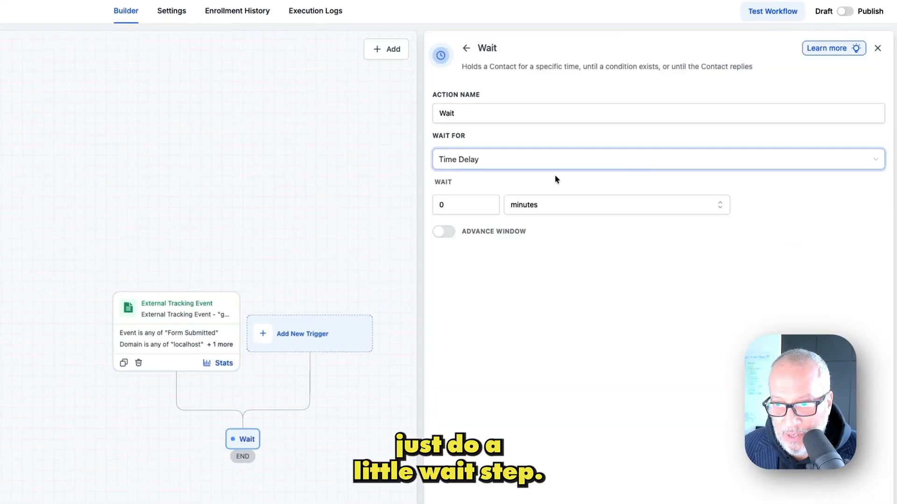
{"action": "double_click", "coordinate": [450, 203]}
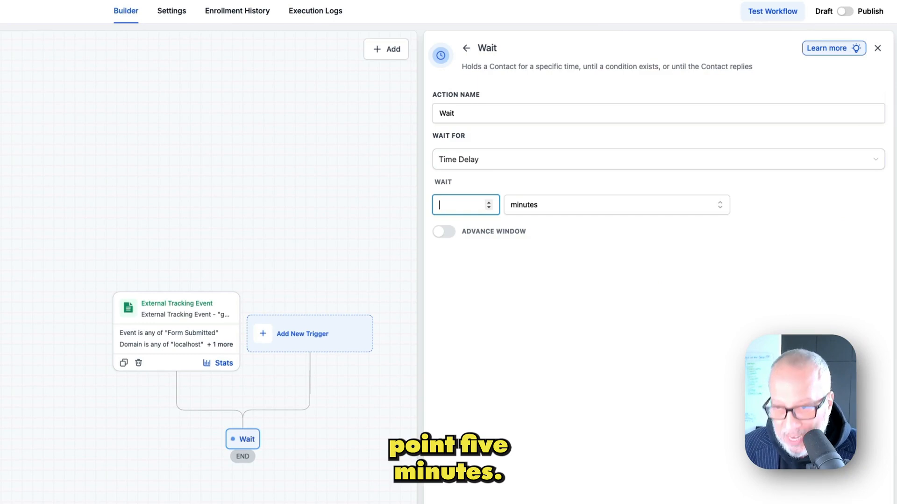
{"action": "type", "text": "0.5"}
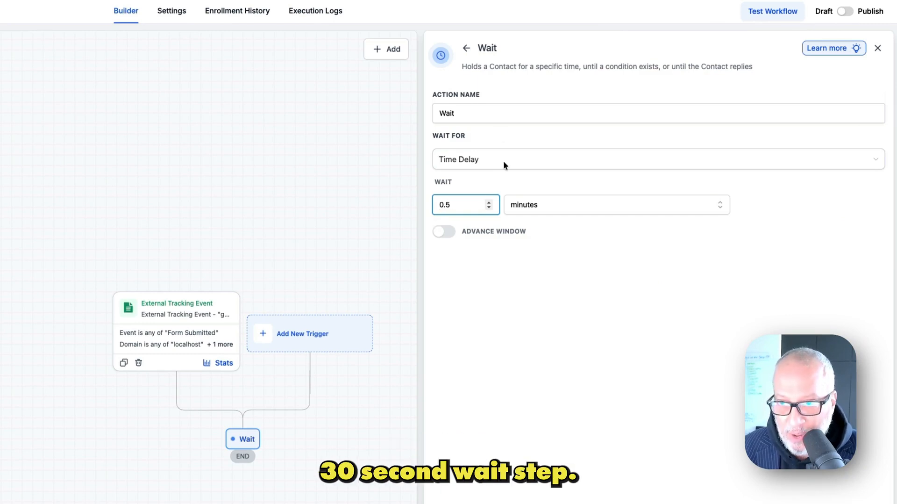
{"action": "left_click", "coordinate": [484, 112]}
{"action": "type", "text": "30 secnod"}
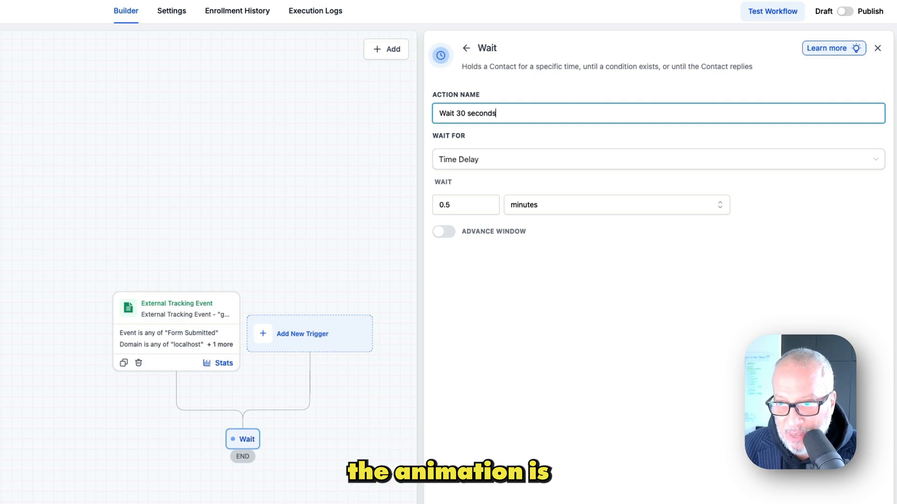
{"action": "left_click", "coordinate": [589, 220]}
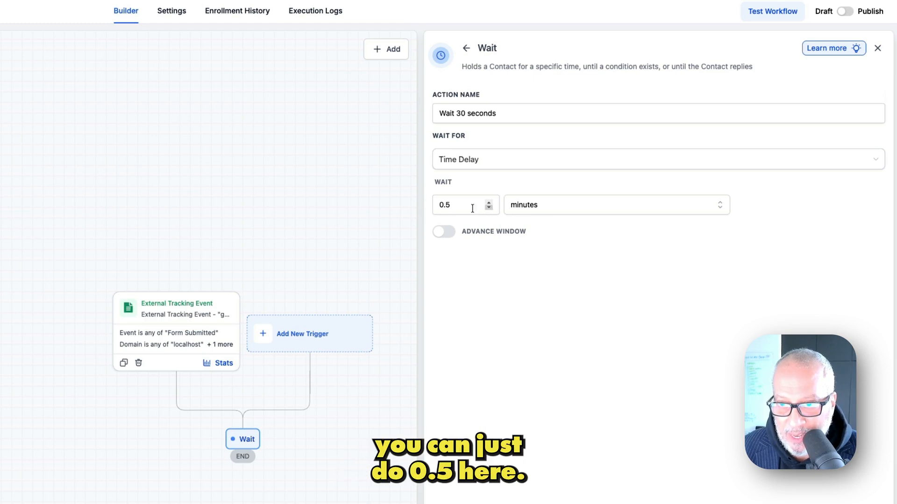
{"action": "left_click", "coordinate": [867, 497]}
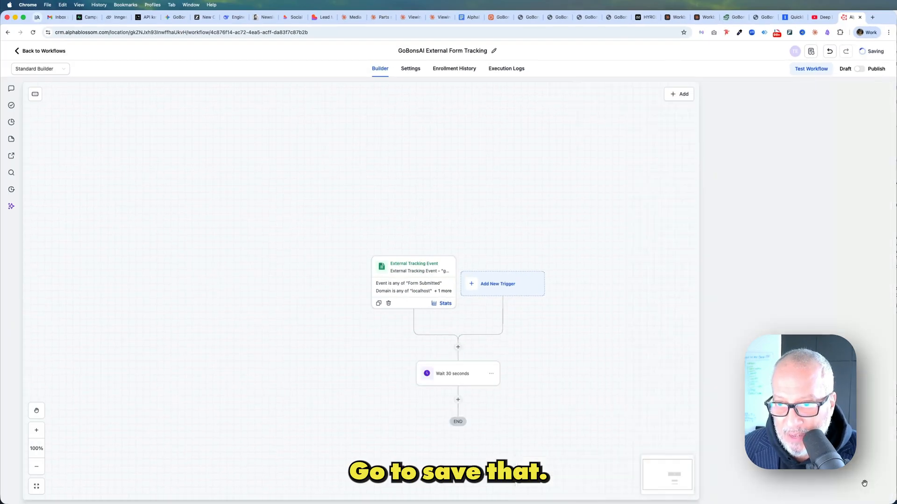
Add and save an Add Contact Tag action after the wait, using the existing "gobonsai waitlist" tag
{"action": "scroll", "coordinate": [623, 253], "scroll_direction": "down", "scroll_amount": 3}
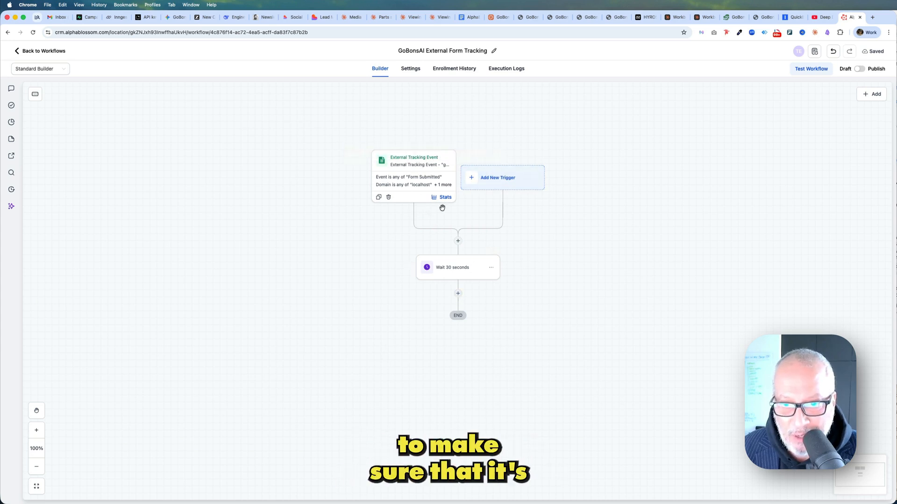
{"action": "left_click", "coordinate": [458, 293]}
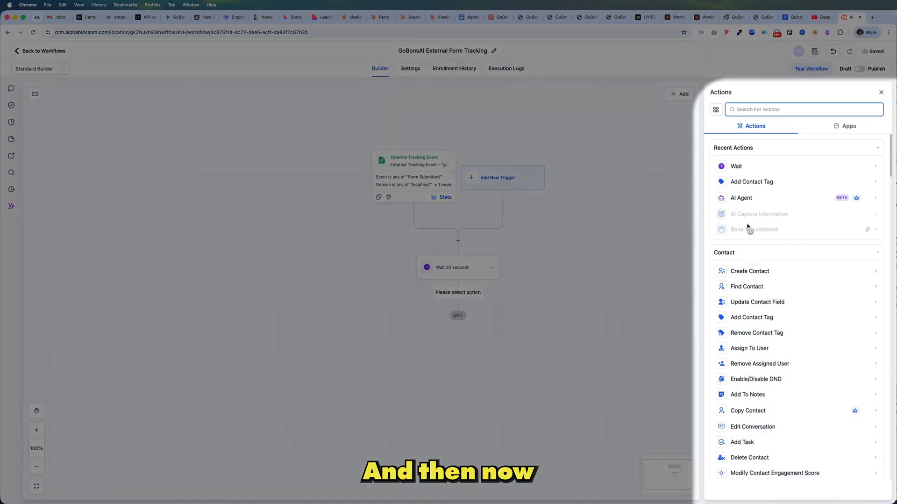
{"action": "left_click", "coordinate": [742, 317]}
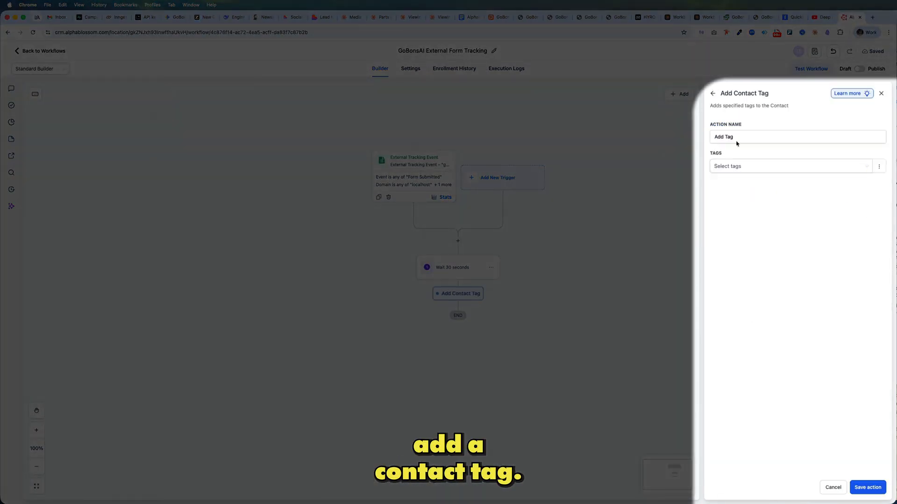
{"action": "left_click", "coordinate": [722, 167]}
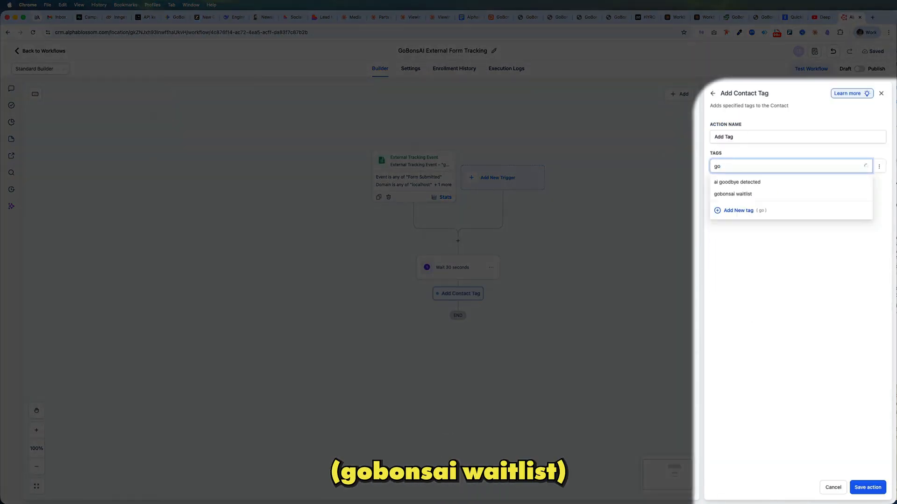
{"action": "left_click", "coordinate": [721, 185]}
{"action": "left_click", "coordinate": [867, 486]}
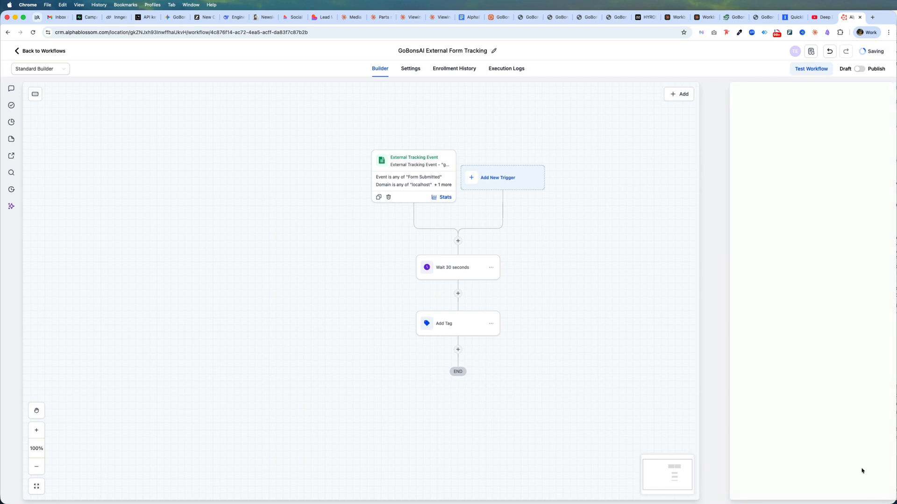
{"action": "left_click", "coordinate": [457, 350]}
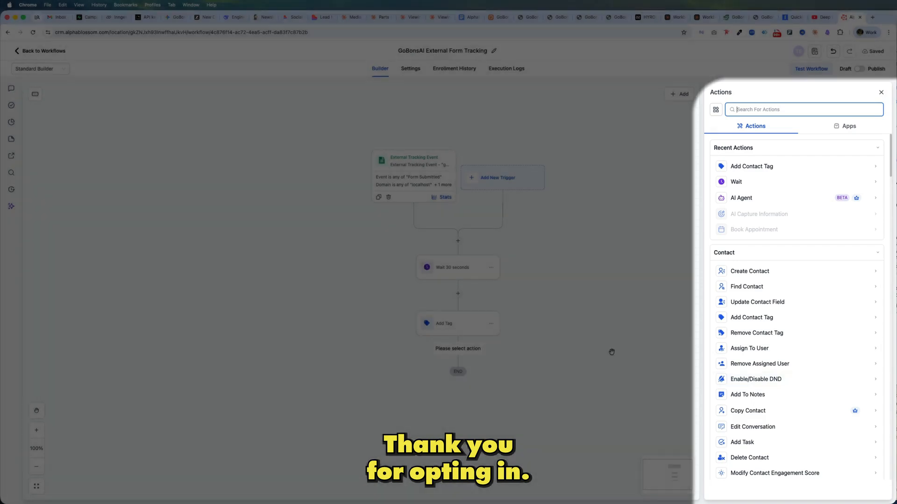
{"action": "scroll", "coordinate": [608, 342], "scroll_direction": "down", "scroll_amount": 1}
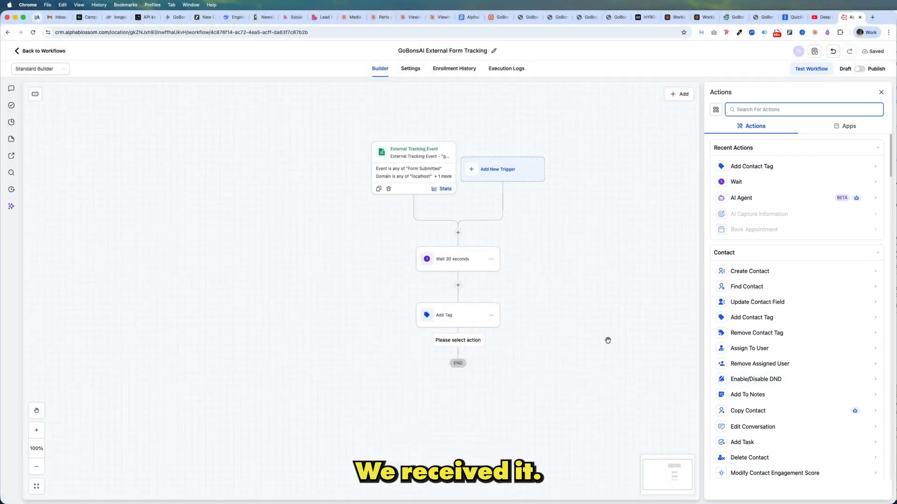
{"action": "left_click", "coordinate": [605, 326]}
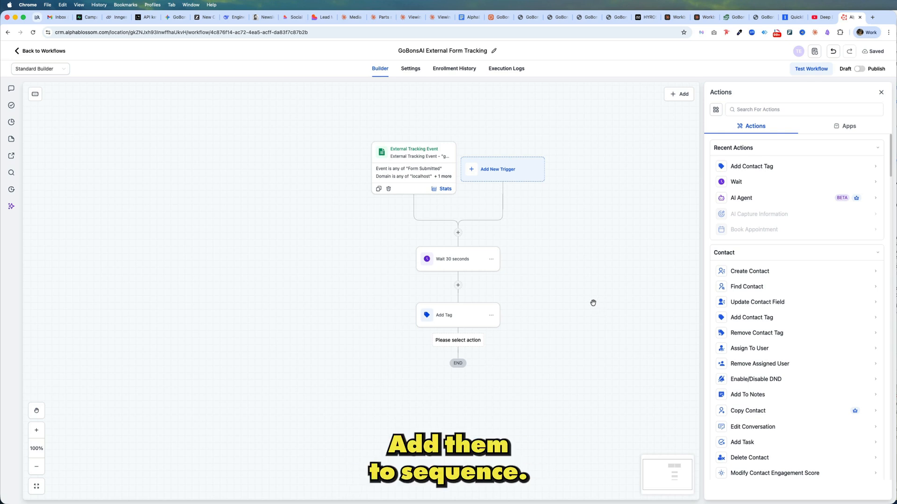
{"action": "left_click", "coordinate": [881, 92]}
Switch the workflow from draft to published, save it and return to the workflows list
{"action": "scroll", "coordinate": [657, 254], "scroll_direction": "down", "scroll_amount": 1}
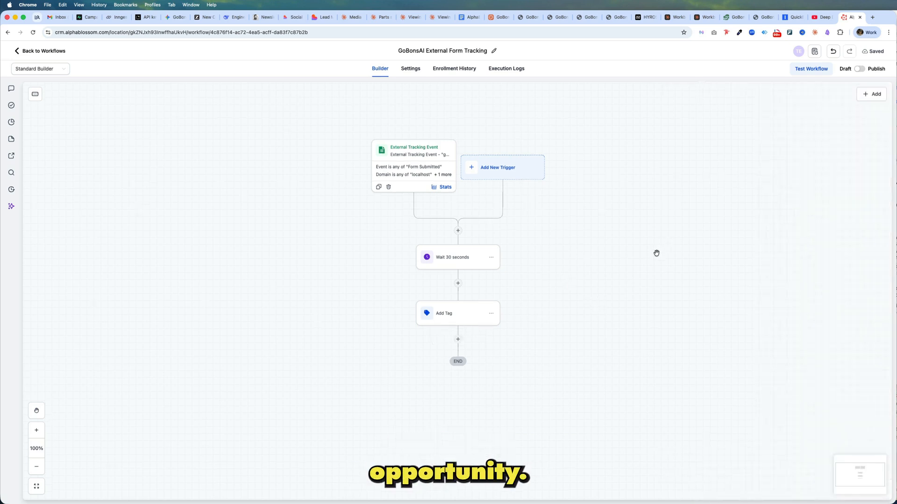
{"action": "scroll", "coordinate": [656, 252], "scroll_direction": "up", "scroll_amount": 2}
{"action": "scroll", "coordinate": [627, 275], "scroll_direction": "down", "scroll_amount": 1}
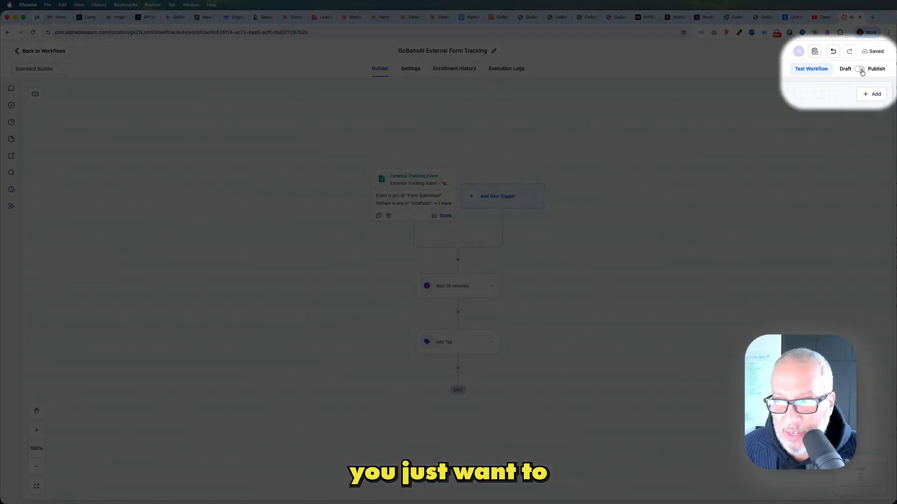
{"action": "left_click", "coordinate": [862, 70]}
{"action": "left_click", "coordinate": [861, 69]}
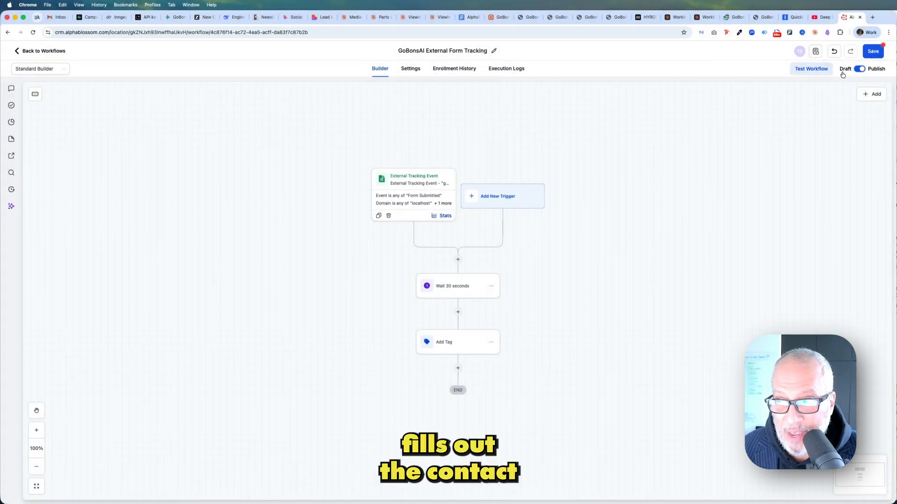
{"action": "left_click", "coordinate": [874, 52]}
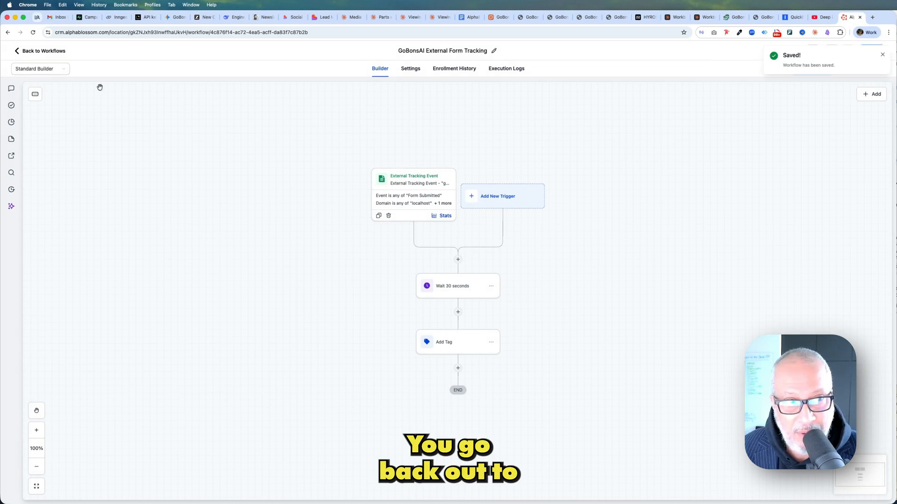
{"action": "left_click", "coordinate": [36, 53]}
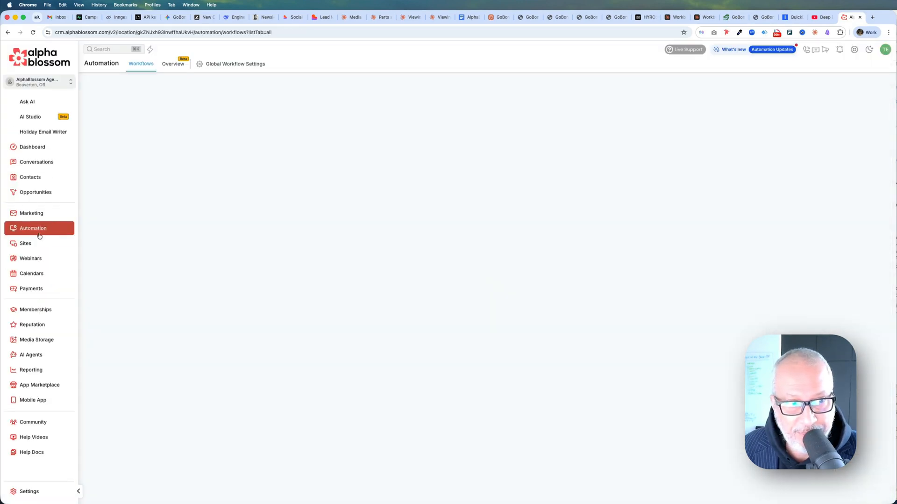
Open the newest contact's record in the contacts list and examine its tags, email and contact source fields
{"action": "left_click", "coordinate": [30, 178]}
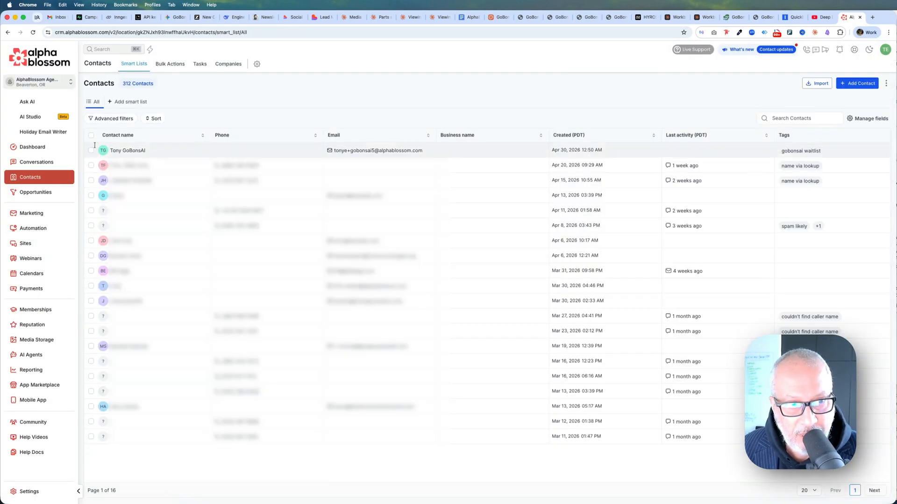
{"action": "left_click", "coordinate": [105, 151]}
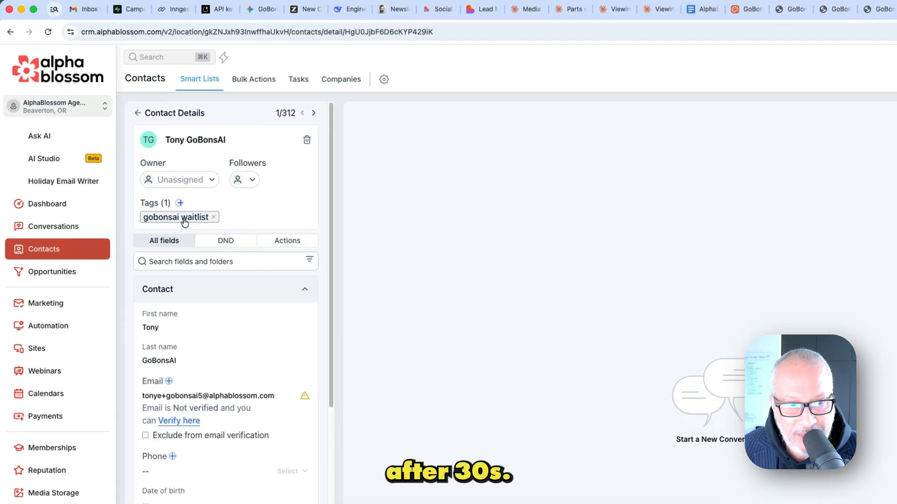
{"action": "scroll", "coordinate": [195, 395], "scroll_direction": "down", "scroll_amount": 1}
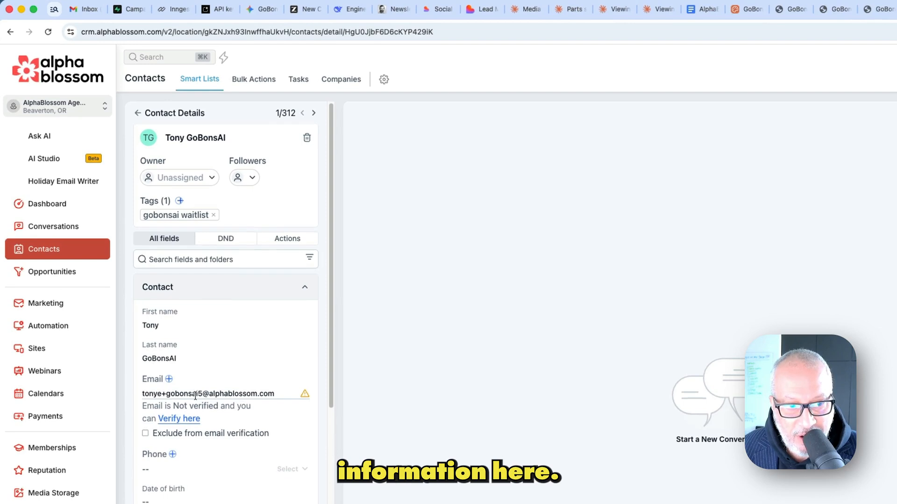
{"action": "scroll", "coordinate": [195, 395], "scroll_direction": "down", "scroll_amount": 4}
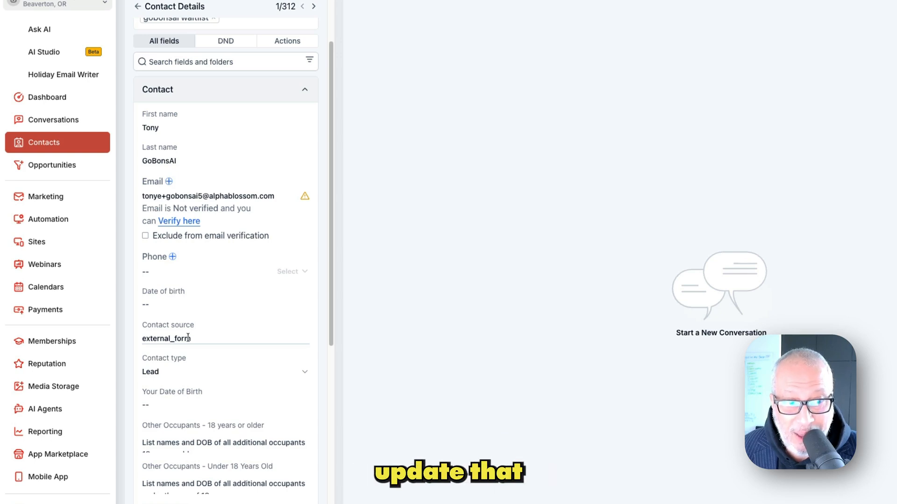
{"action": "scroll", "coordinate": [188, 336], "scroll_direction": "down", "scroll_amount": 1}
{"action": "scroll", "coordinate": [192, 336], "scroll_direction": "down", "scroll_amount": 1}
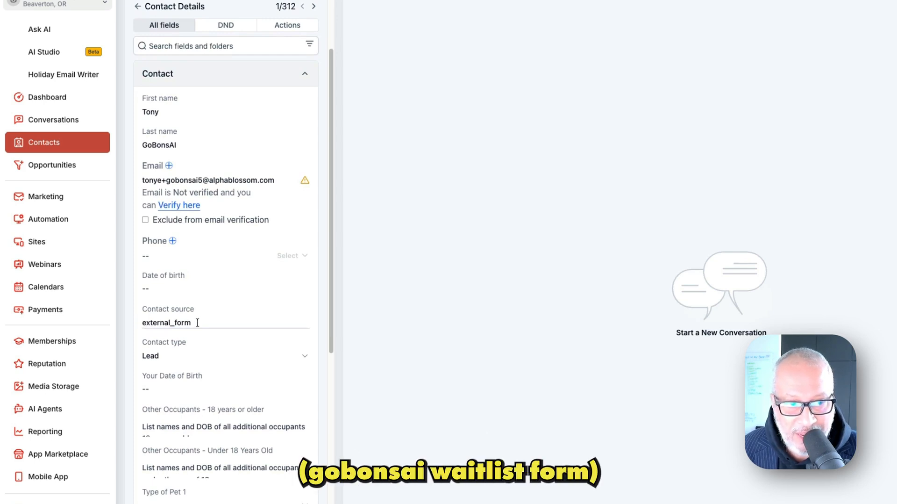
{"action": "scroll", "coordinate": [201, 280], "scroll_direction": "down", "scroll_amount": 1}
{"action": "scroll", "coordinate": [202, 267], "scroll_direction": "up", "scroll_amount": 3}
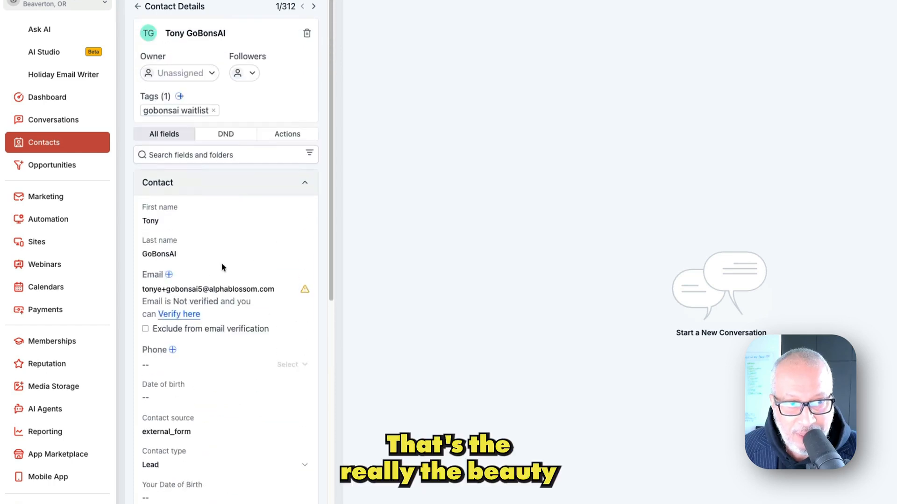